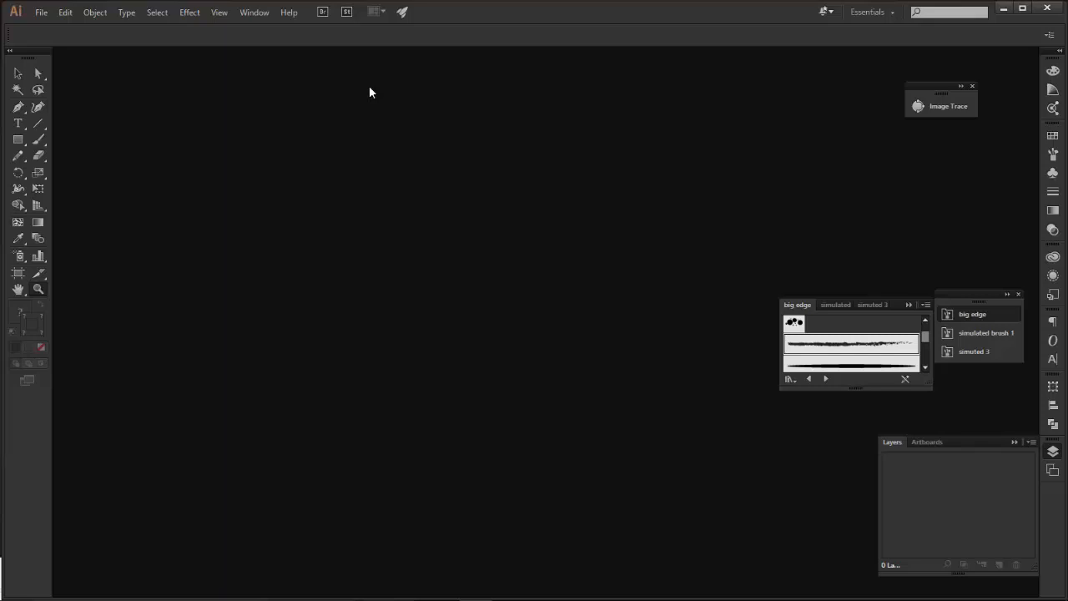
pyautogui.click(42, 13)
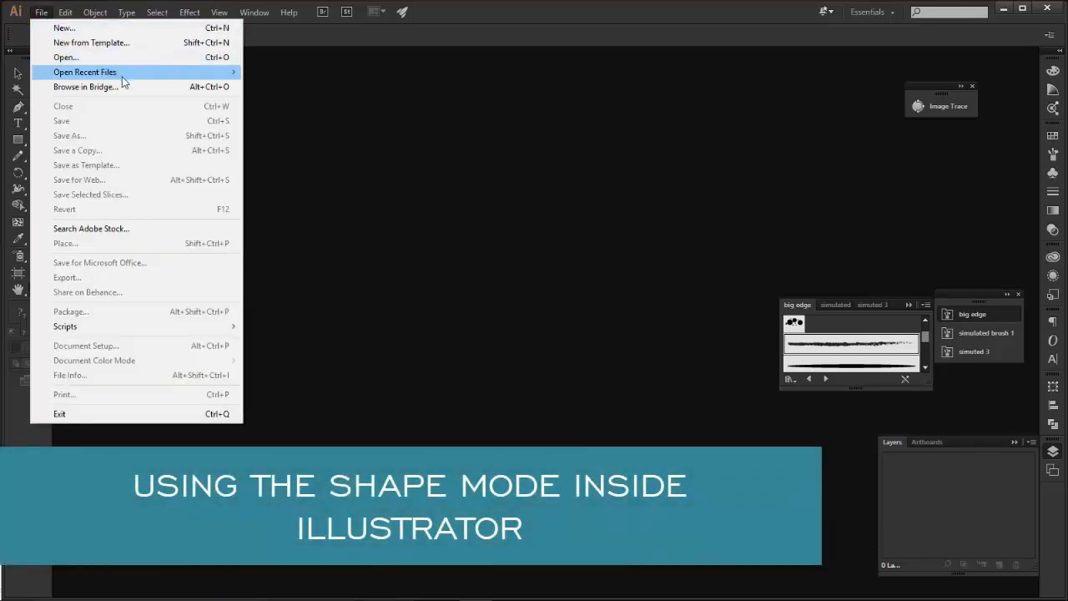
pyautogui.click(75, 30)
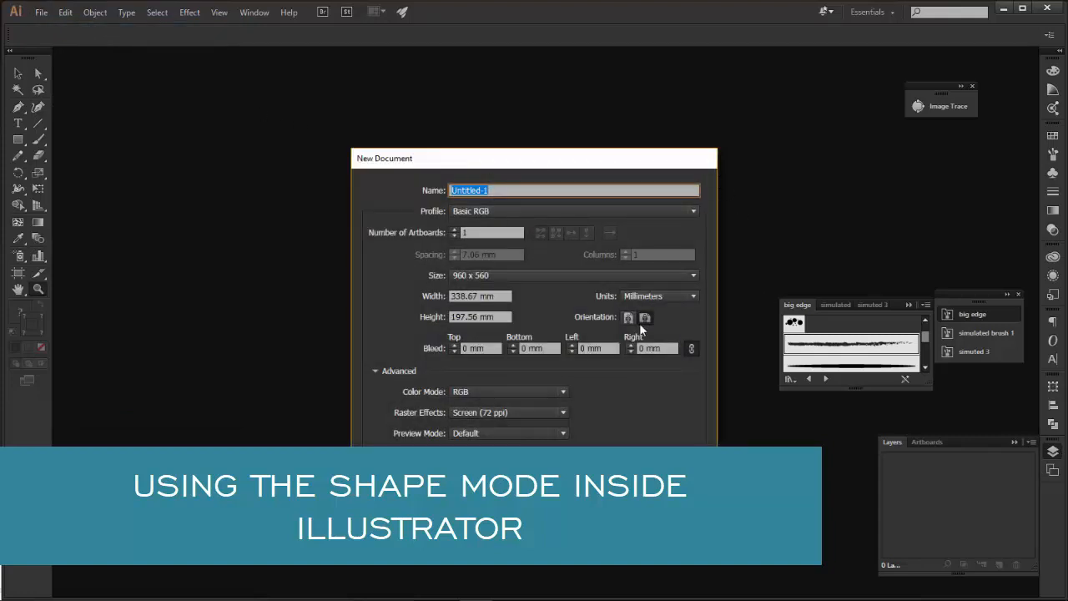
pyautogui.press('Escape')
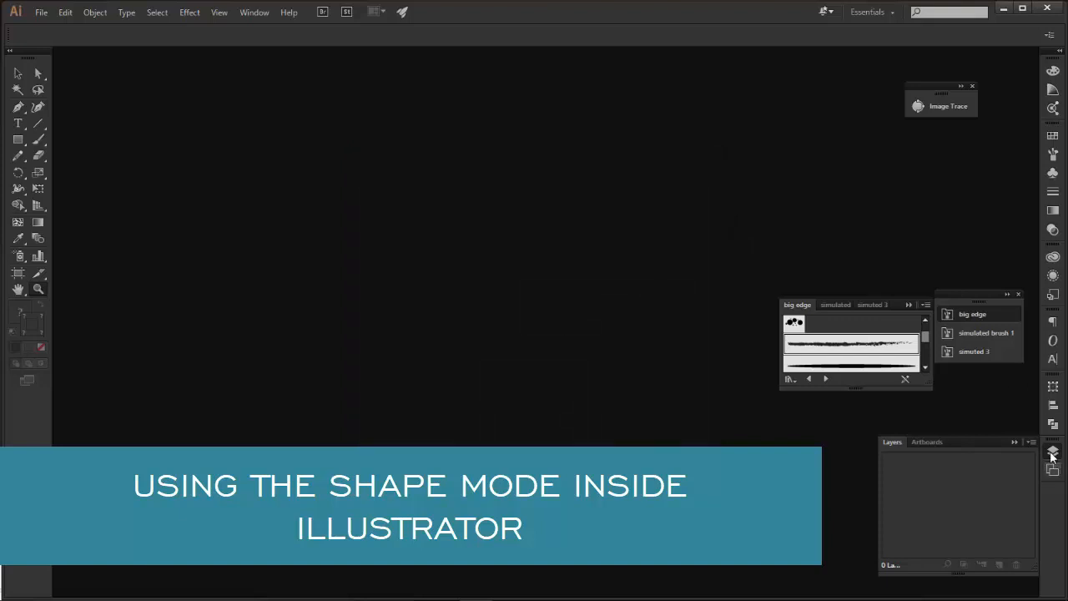
# Step: Show the Pathfinder panel and create a new 960 x 560 document with the Basic RGB profile
pyautogui.click(1052, 424)
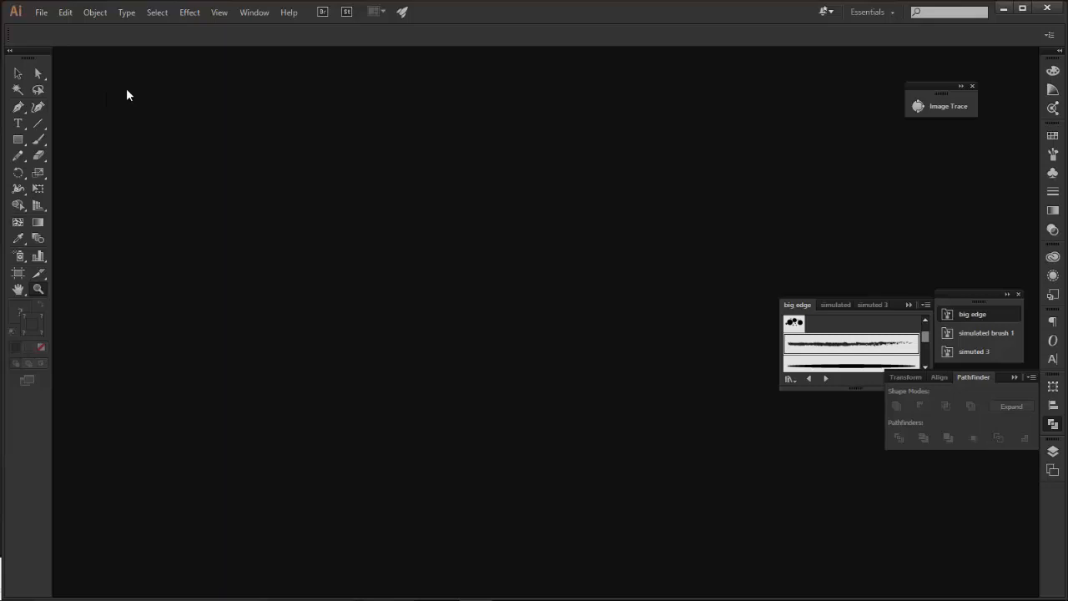
pyautogui.click(40, 12)
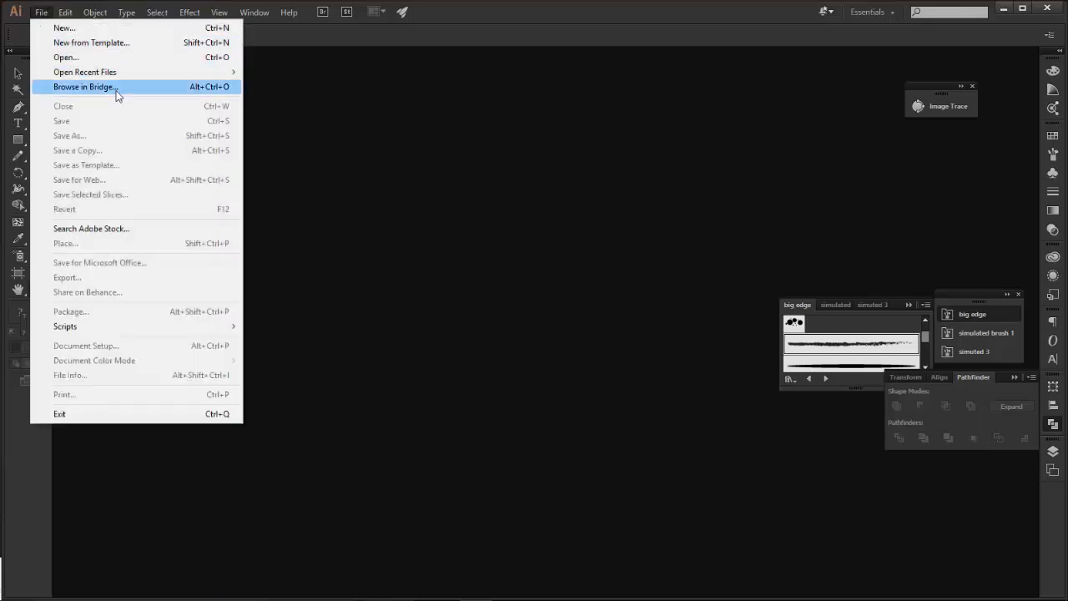
pyautogui.click(77, 30)
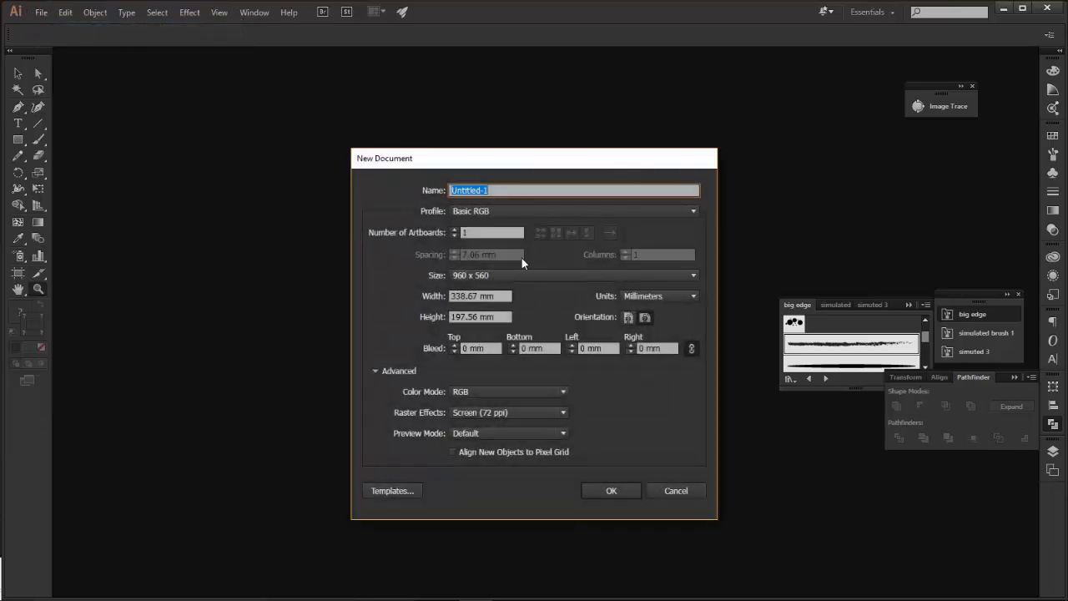
pyautogui.click(614, 491)
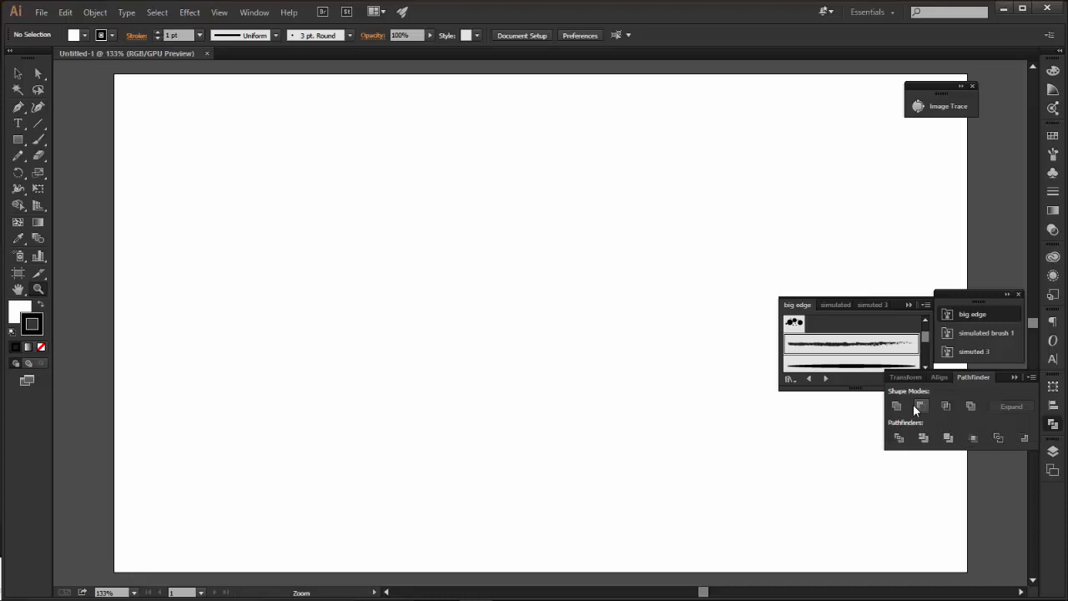
# Step: Draw a five-pointed star about 75 mm wide and 71 mm high in the artboard's upper-left area
pyautogui.click(20, 143)
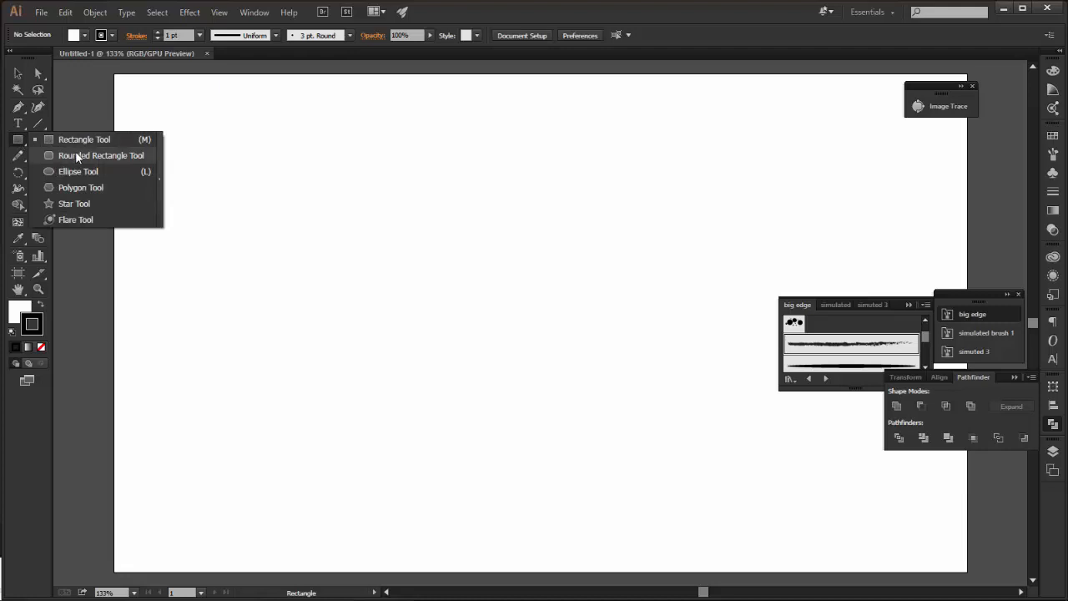
pyautogui.click(112, 203)
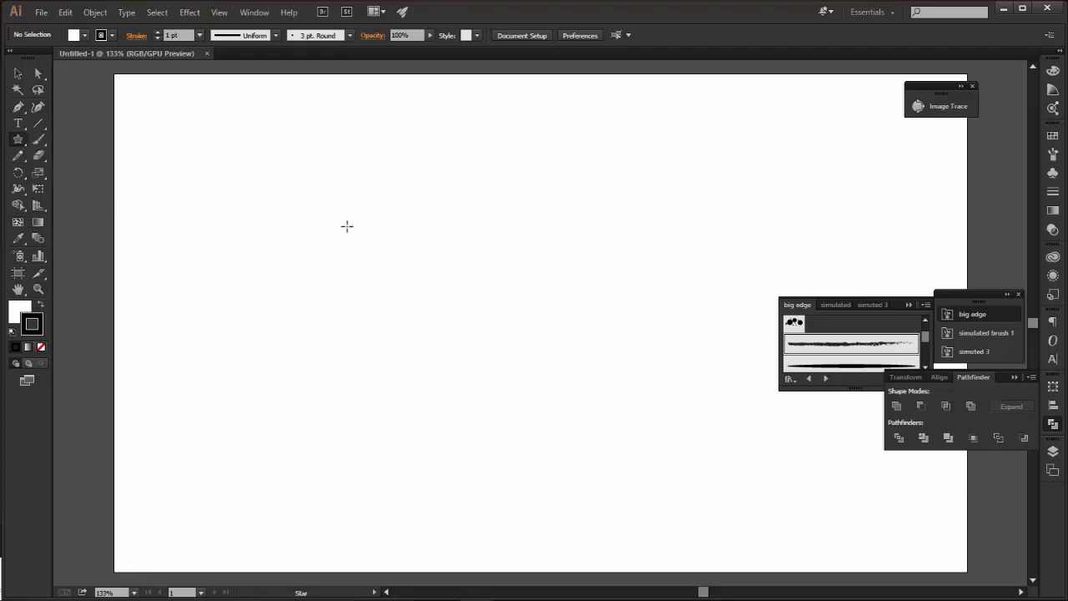
pyautogui.moveTo(303, 222); pyautogui.dragTo(344, 308)
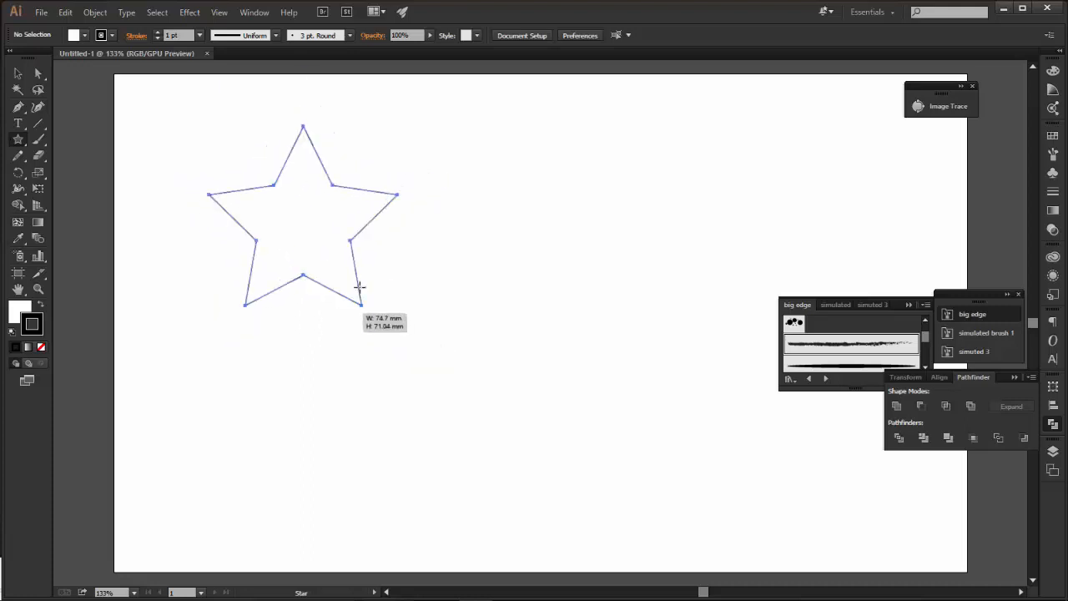
# Step: Fill the star with dark red, colour 660c0c
pyautogui.click(19, 315)
pyautogui.doubleClick(19, 320)
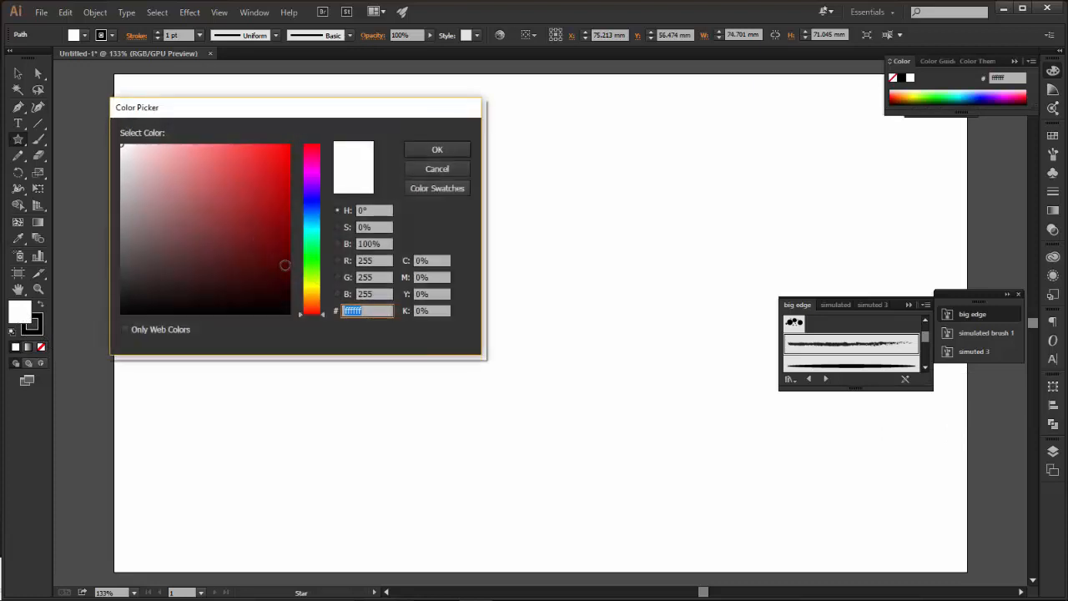
pyautogui.moveTo(267, 240); pyautogui.dragTo(280, 249)
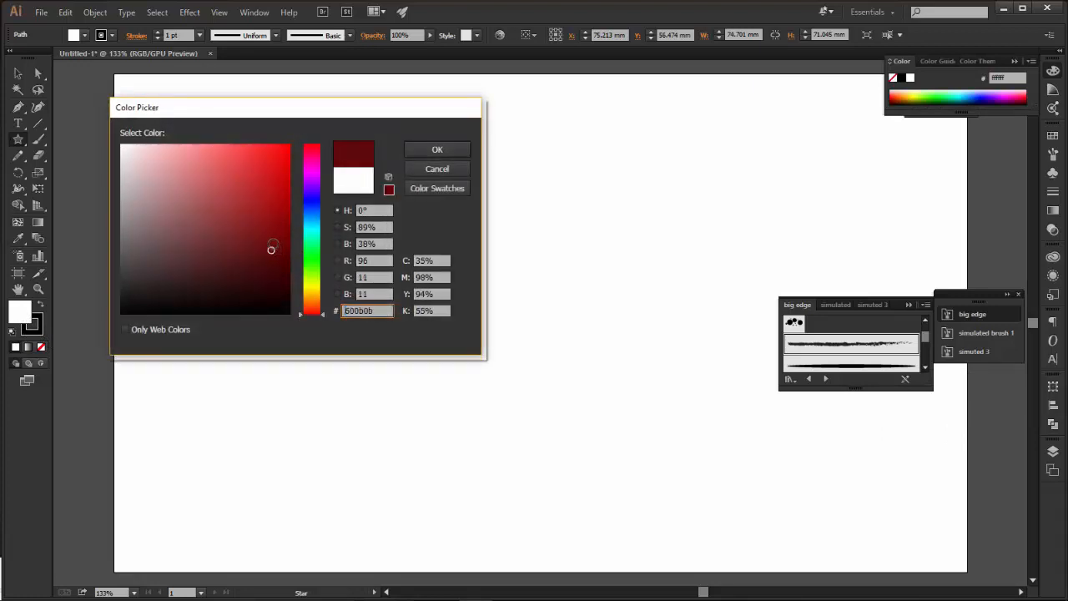
pyautogui.click(436, 150)
# Step: Draw a circle about 73 mm in diameter and move it to overlap the right part of the star
pyautogui.click(18, 139)
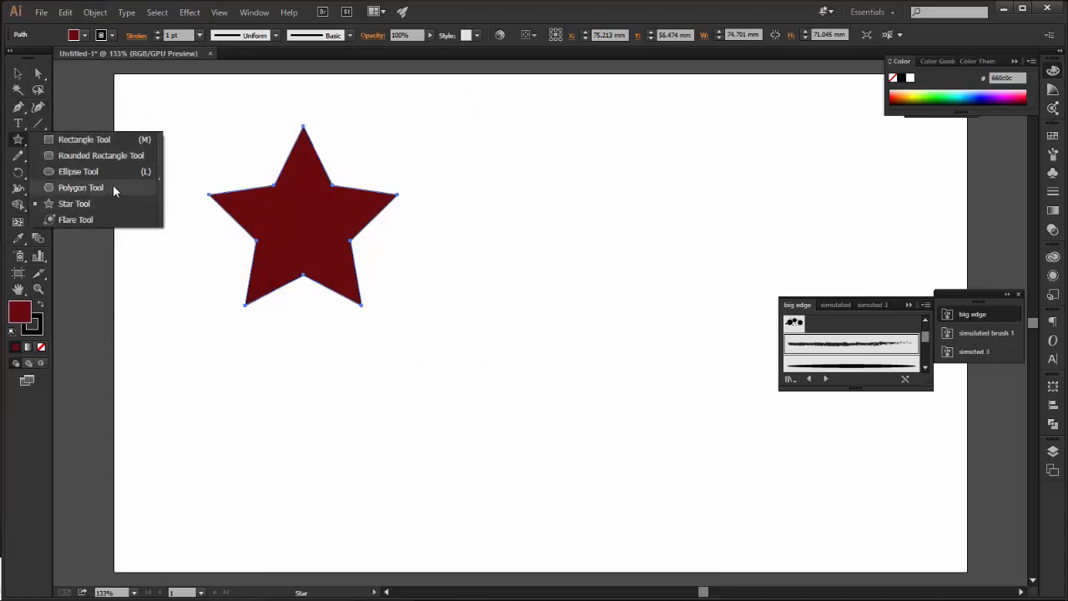
pyautogui.click(111, 171)
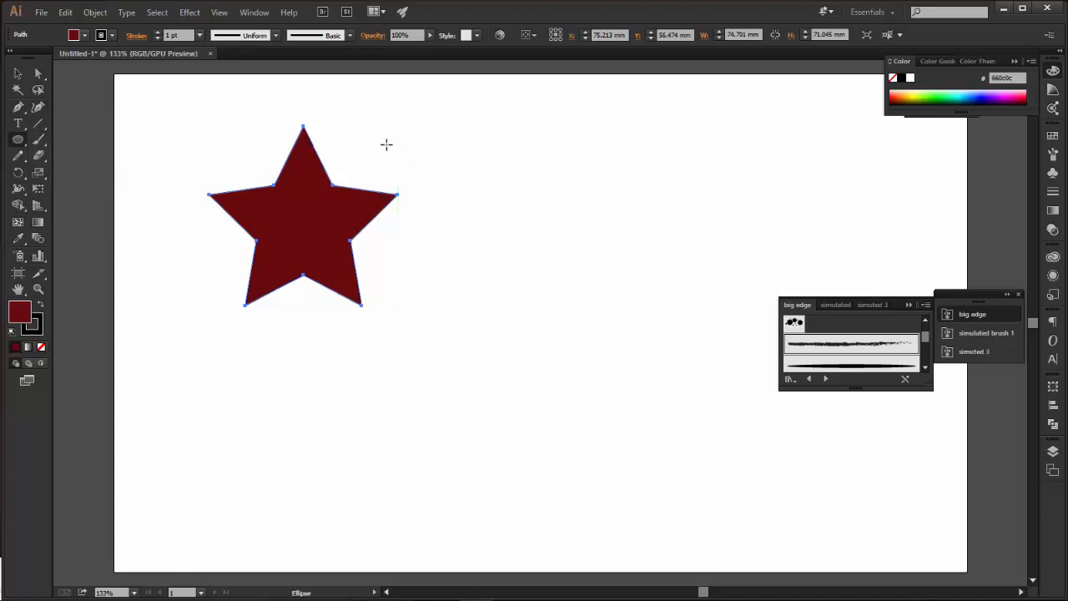
pyautogui.moveTo(488, 138)
pyautogui.mouseDown()
pyautogui.moveTo(331, 273)
pyautogui.moveTo(339, 284)
pyautogui.moveTo(311, 285)
pyautogui.mouseUp()
pyautogui.press('v')
pyautogui.moveTo(395, 248); pyautogui.dragTo(376, 227)
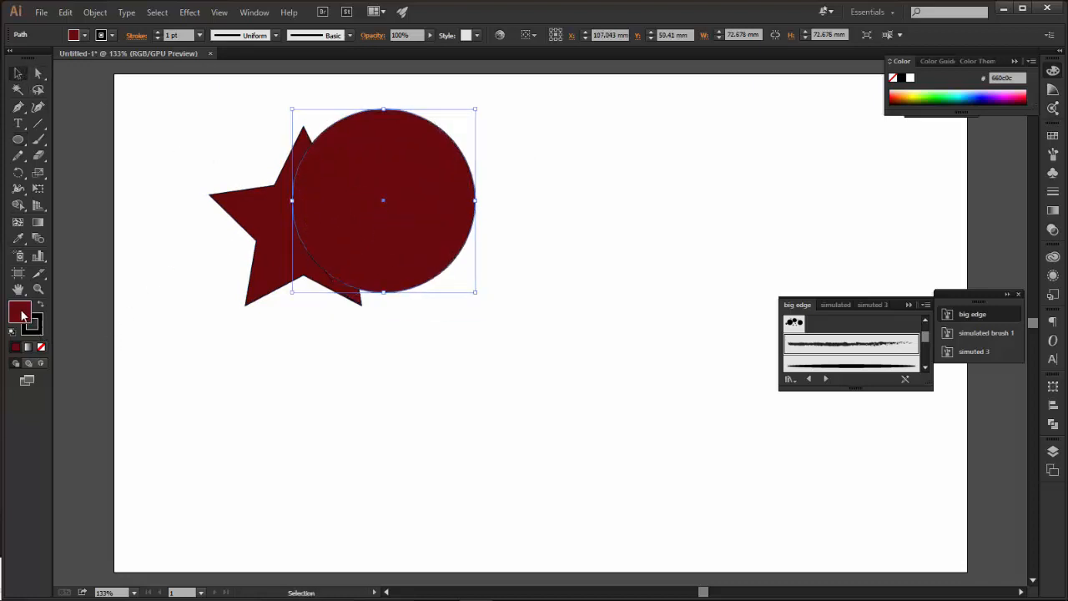
# Step: Change the circle's fill to a golden yellow and deselect it
pyautogui.doubleClick(22, 316)
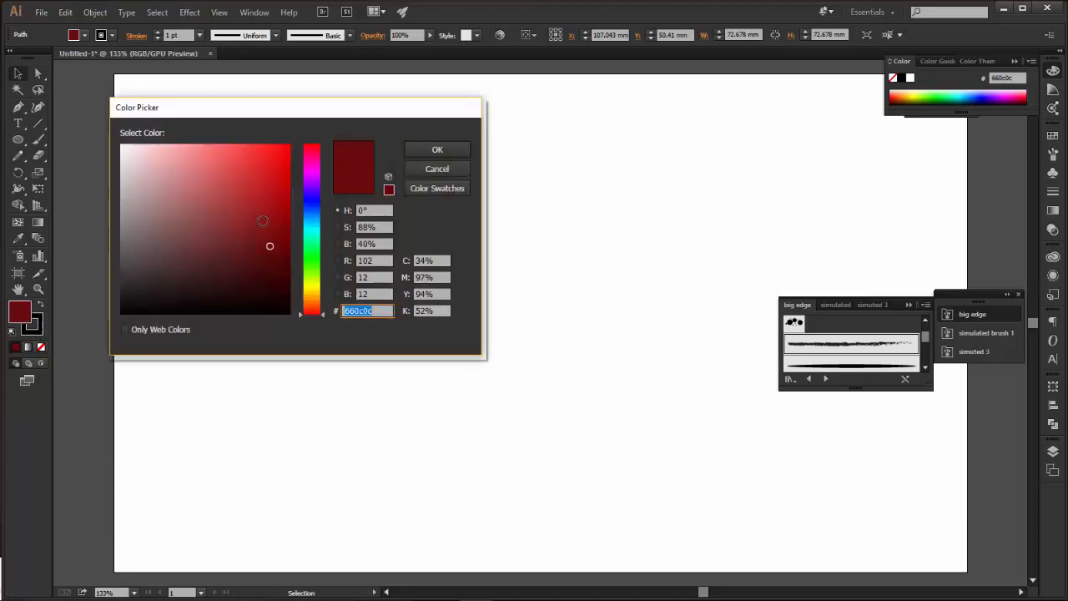
pyautogui.click(311, 288)
pyautogui.moveTo(319, 289)
pyautogui.mouseDown()
pyautogui.moveTo(321, 303)
pyautogui.moveTo(318, 294)
pyautogui.mouseUp()
pyautogui.moveTo(269, 246); pyautogui.dragTo(314, 128)
pyautogui.click(441, 150)
pyautogui.click(527, 117)
# Step: Move the star and circle together down and right towards the middle of the artboard
pyautogui.moveTo(526, 95); pyautogui.dragTo(255, 302)
pyautogui.moveTo(326, 158); pyautogui.dragTo(429, 335)
pyautogui.click(551, 278)
pyautogui.moveTo(528, 325); pyautogui.dragTo(529, 354)
pyautogui.click(585, 326)
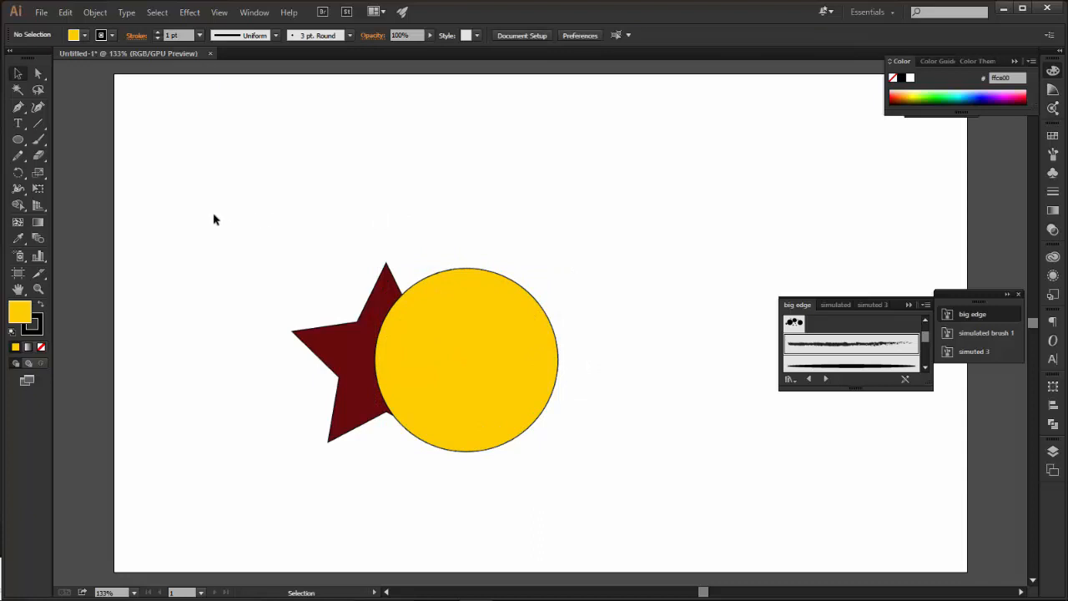
# Step: Bring the Pathfinder panel back into view and check where it is listed among the available panels
pyautogui.moveTo(211, 215); pyautogui.dragTo(605, 480)
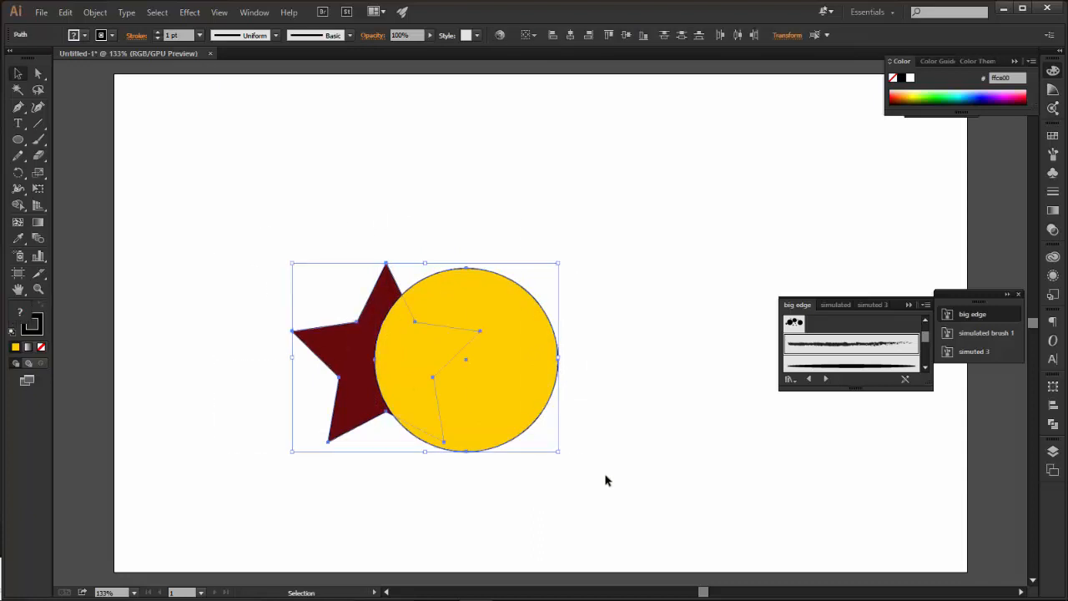
pyautogui.click(1054, 423)
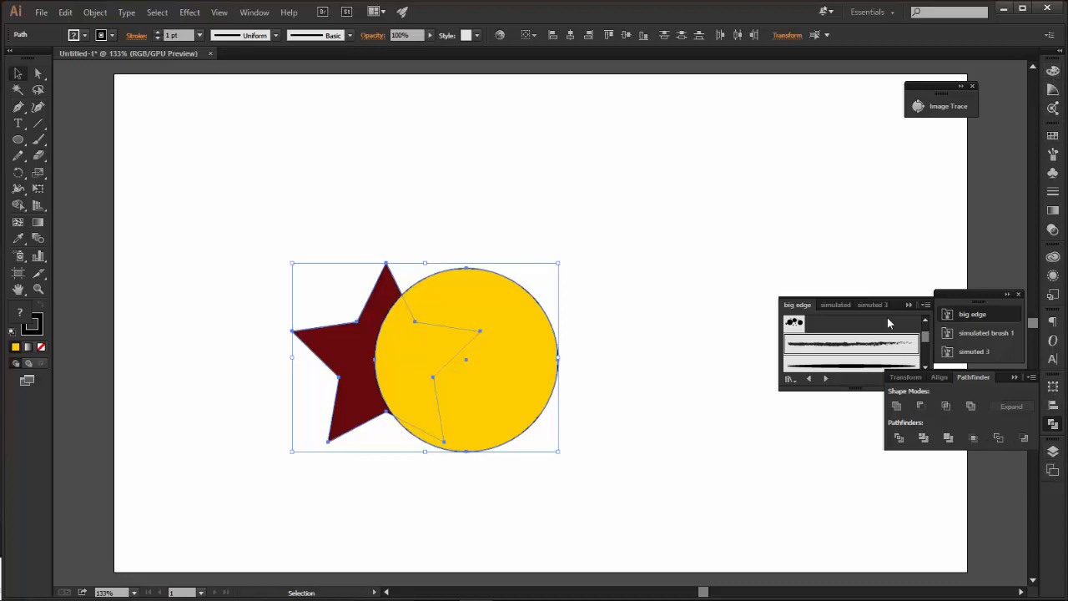
pyautogui.click(842, 201)
pyautogui.click(259, 13)
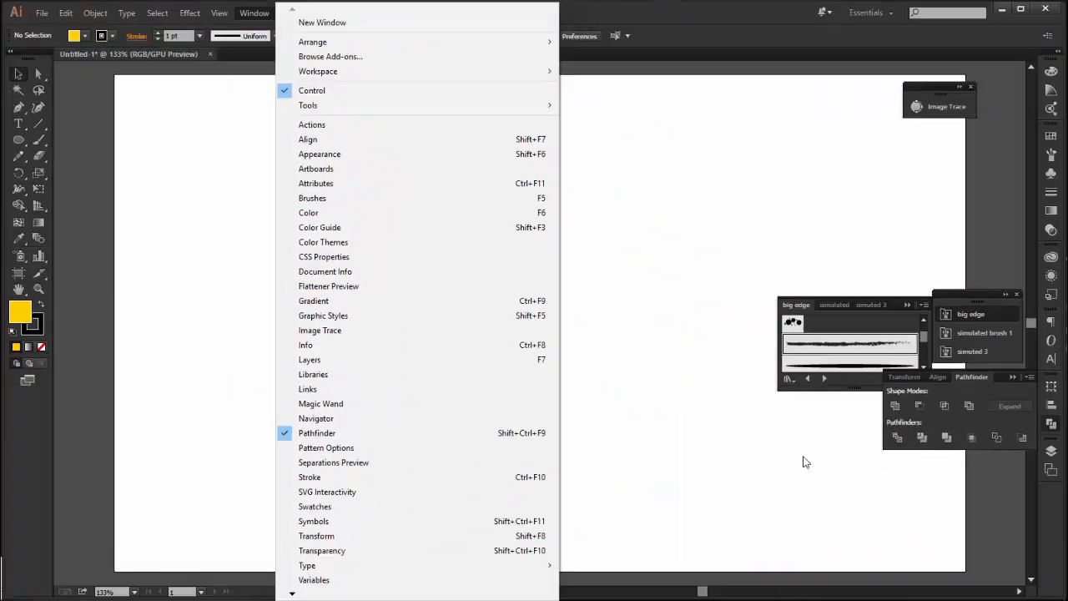
pyautogui.click(809, 457)
# Step: Unite the star and circle with the yellow circle in front, and undo the operation
pyautogui.moveTo(251, 231); pyautogui.dragTo(579, 454)
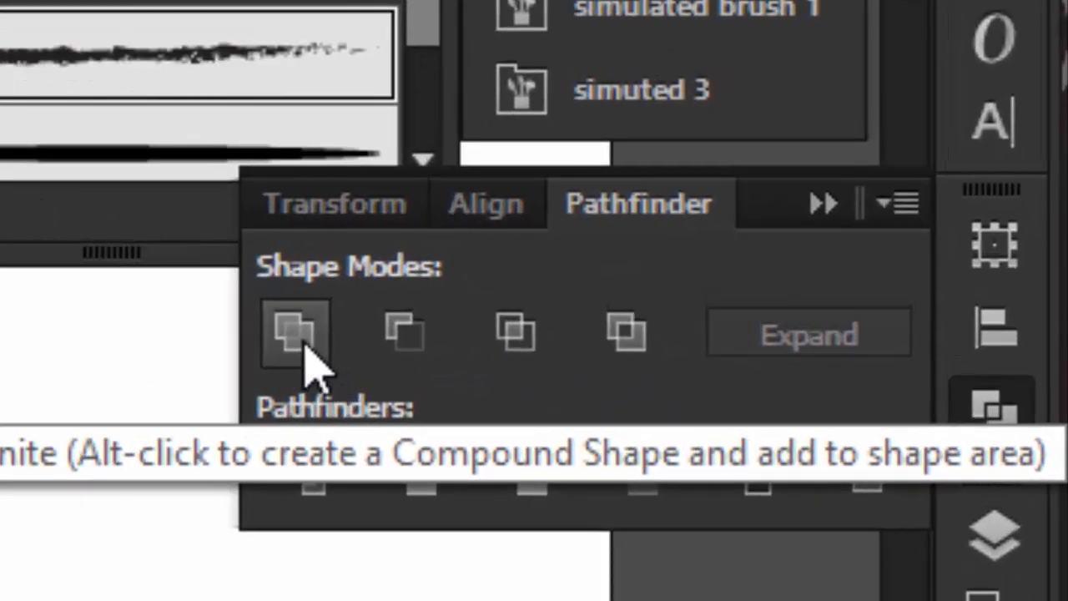
pyautogui.click(287, 333)
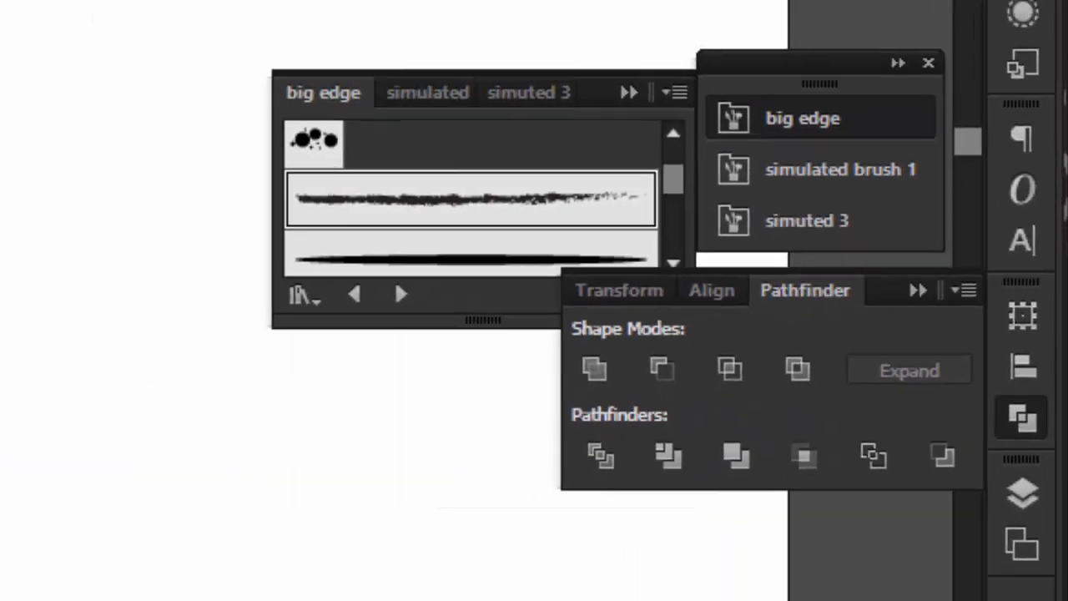
pyautogui.click(517, 467)
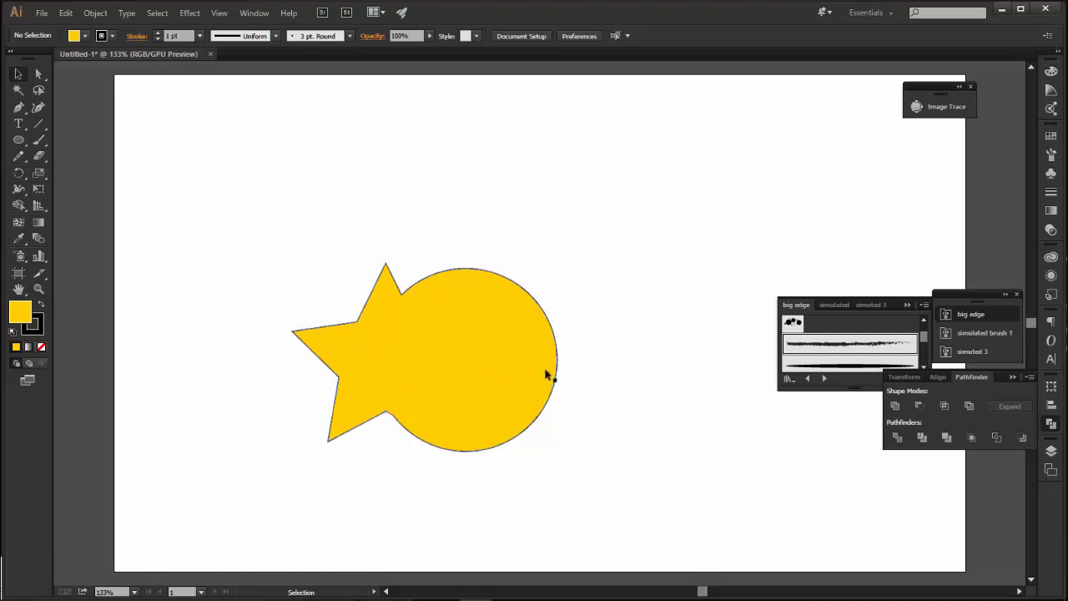
pyautogui.click(65, 13)
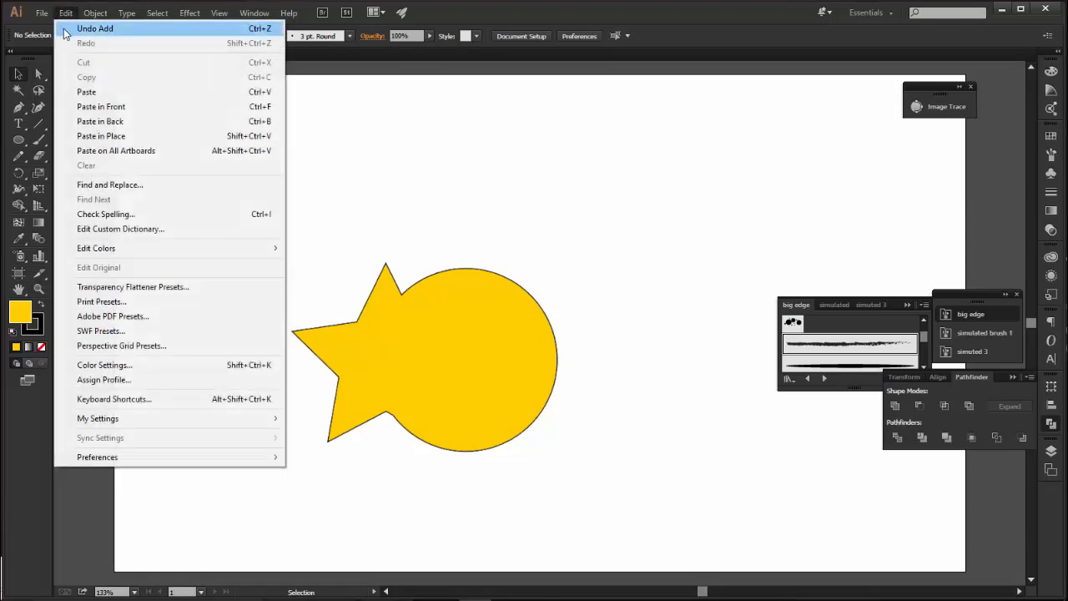
pyautogui.click(69, 29)
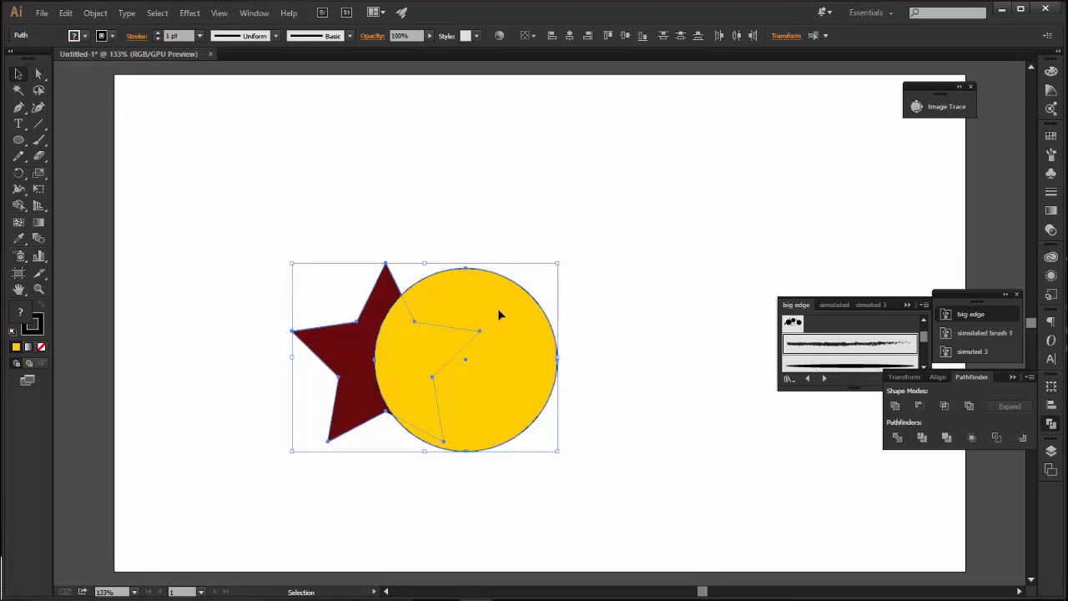
pyautogui.click(545, 282)
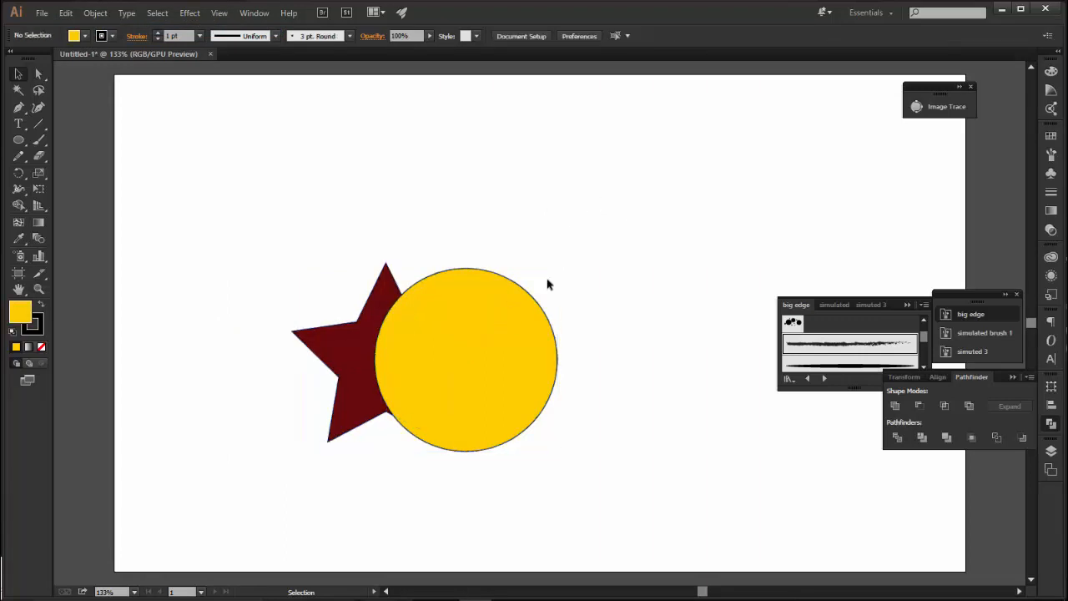
# Step: Bring the dark red star to the front, above the yellow circle
pyautogui.click(501, 315)
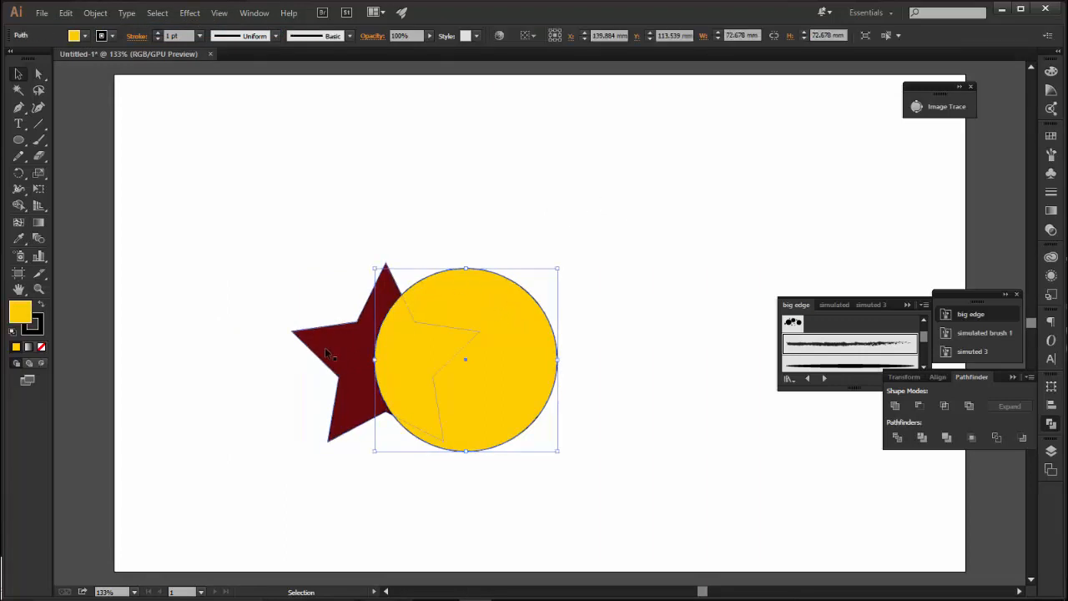
pyautogui.click(350, 339)
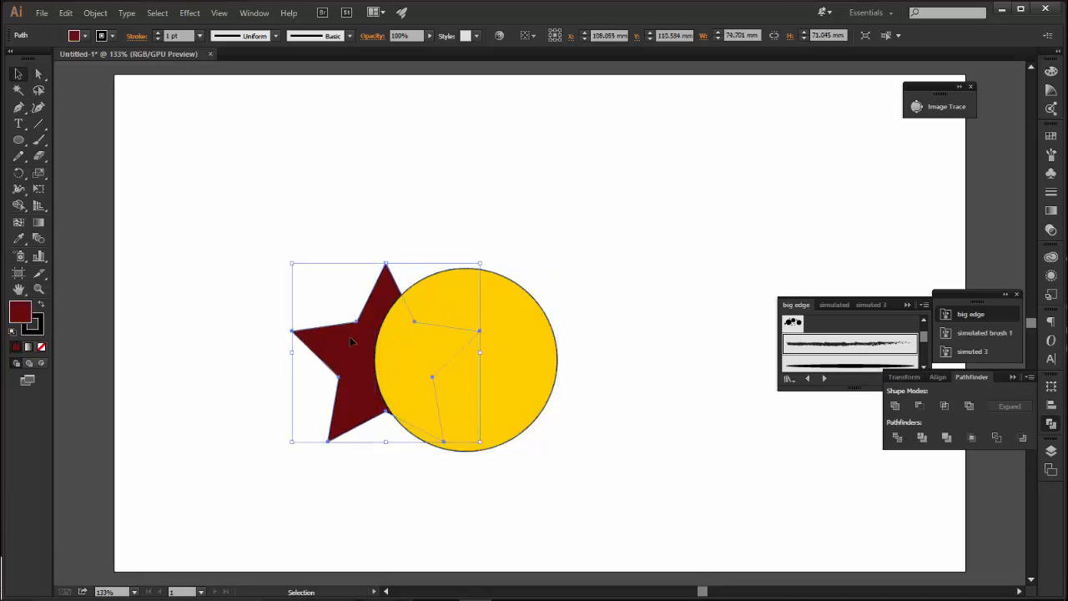
pyautogui.click(96, 12)
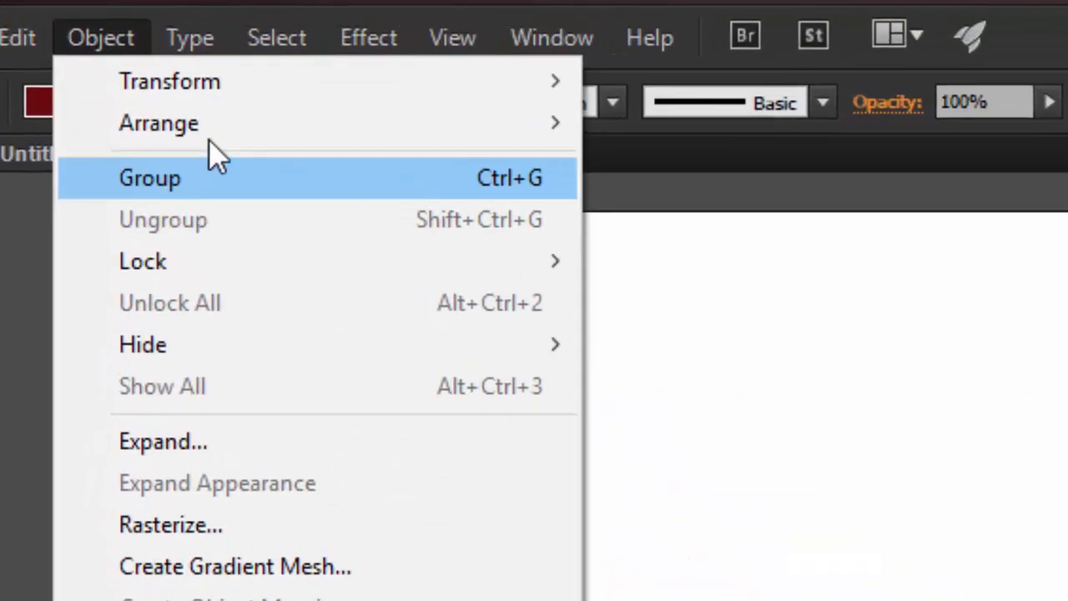
pyautogui.moveTo(155, 73)
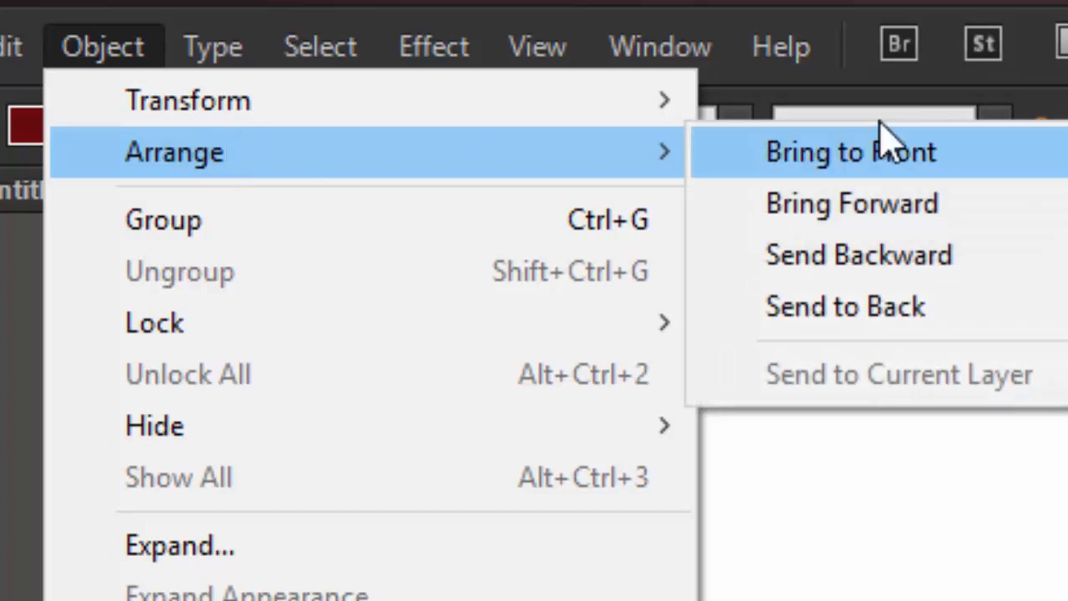
pyautogui.click(951, 159)
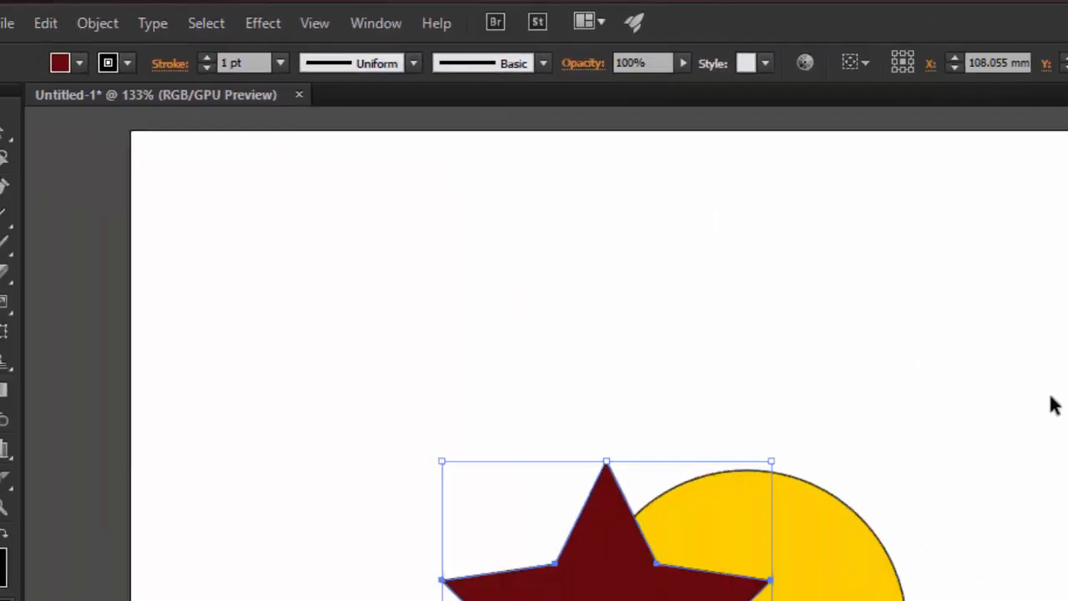
pyautogui.click(979, 410)
# Step: Unite the star and circle with the dark red star in front, and undo the operation
pyautogui.moveTo(601, 211); pyautogui.dragTo(310, 484)
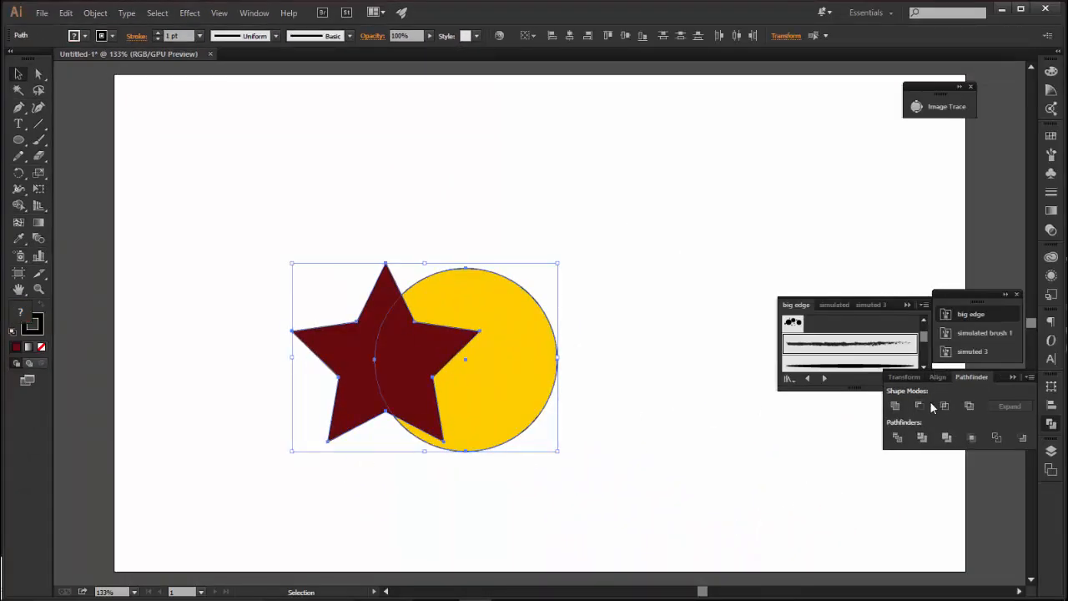
pyautogui.click(894, 405)
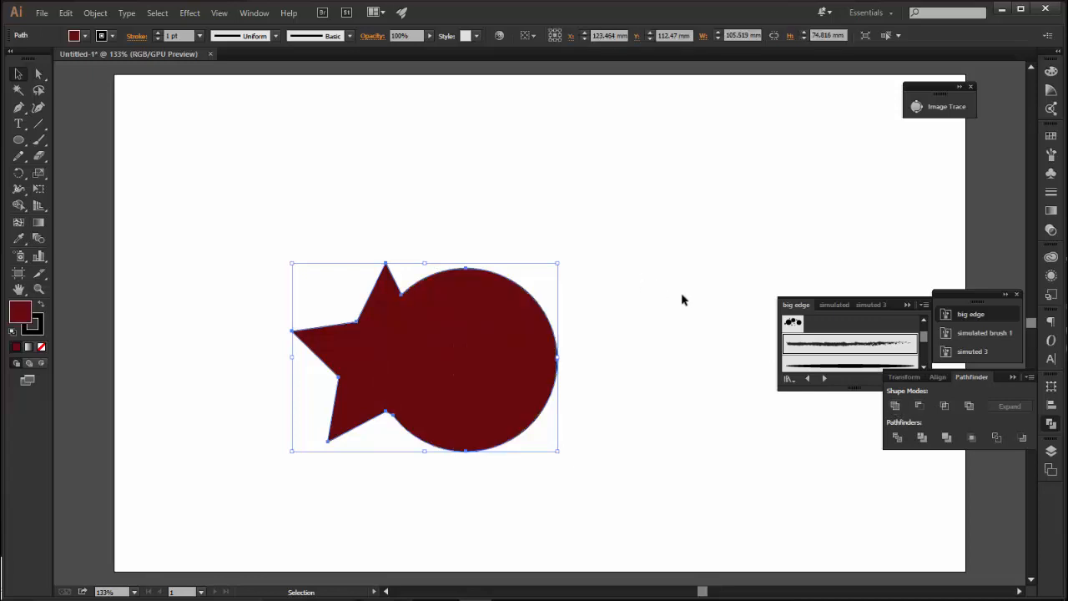
pyautogui.click(642, 334)
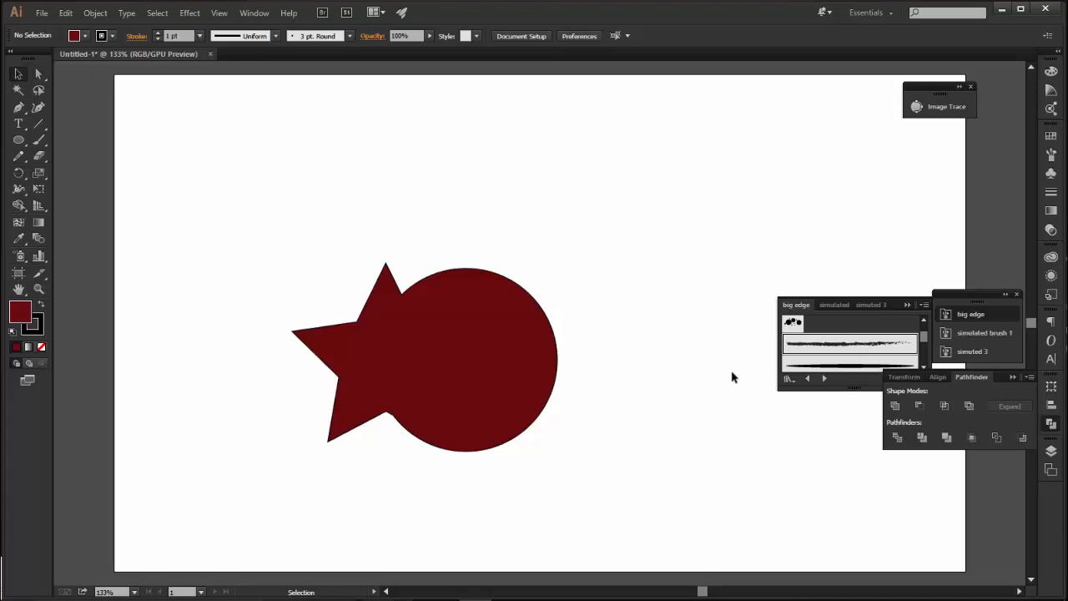
pyautogui.click(42, 13)
pyautogui.click(85, 27)
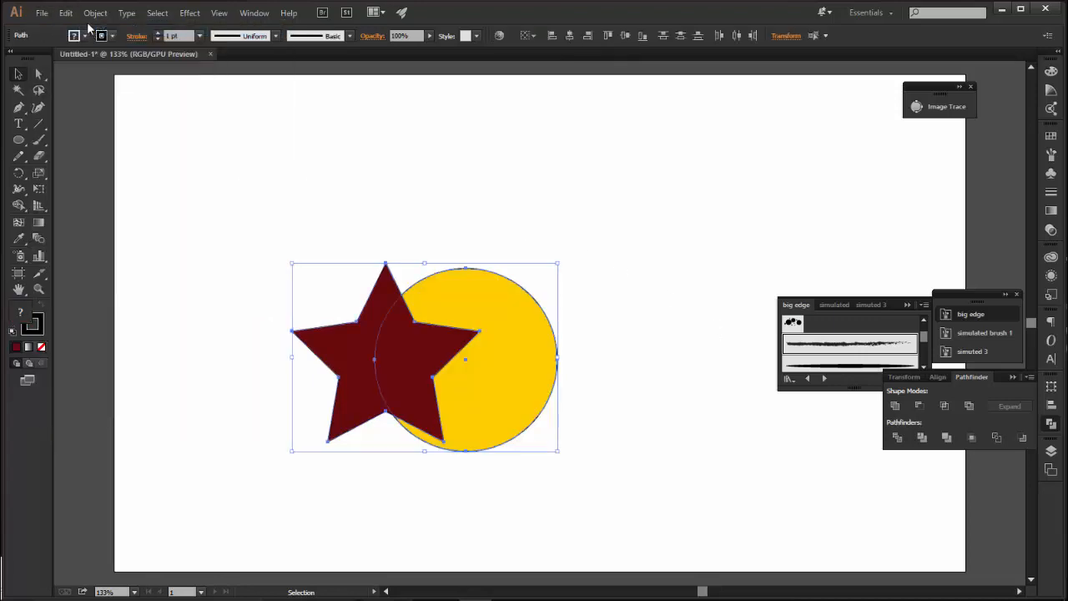
# Step: Apply Minus Front to the star and circle with the dark red star in front, and undo the operation
pyautogui.click(726, 341)
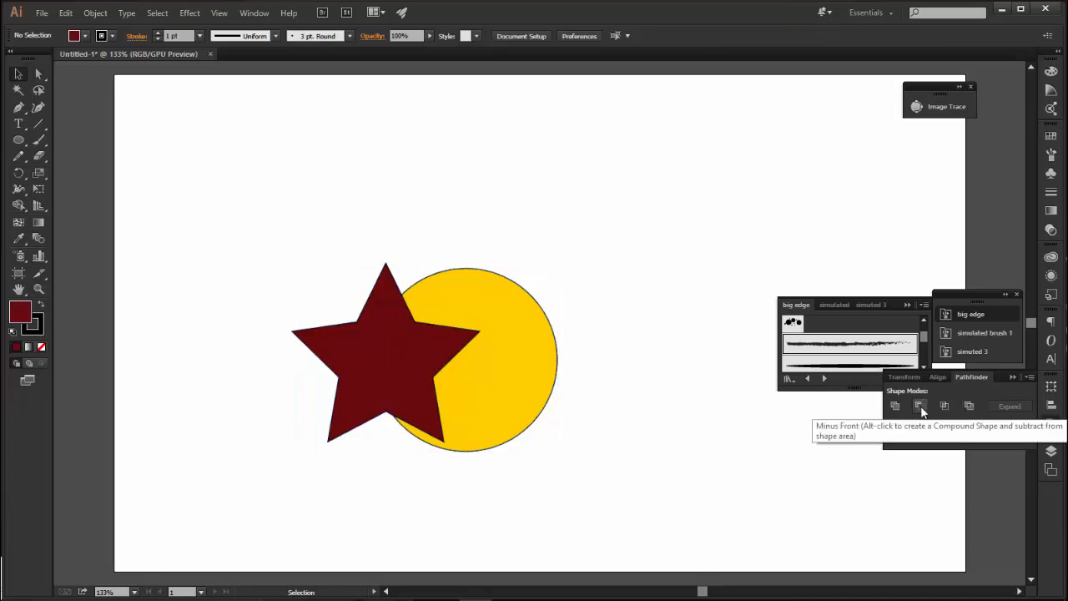
pyautogui.moveTo(603, 214); pyautogui.dragTo(324, 469)
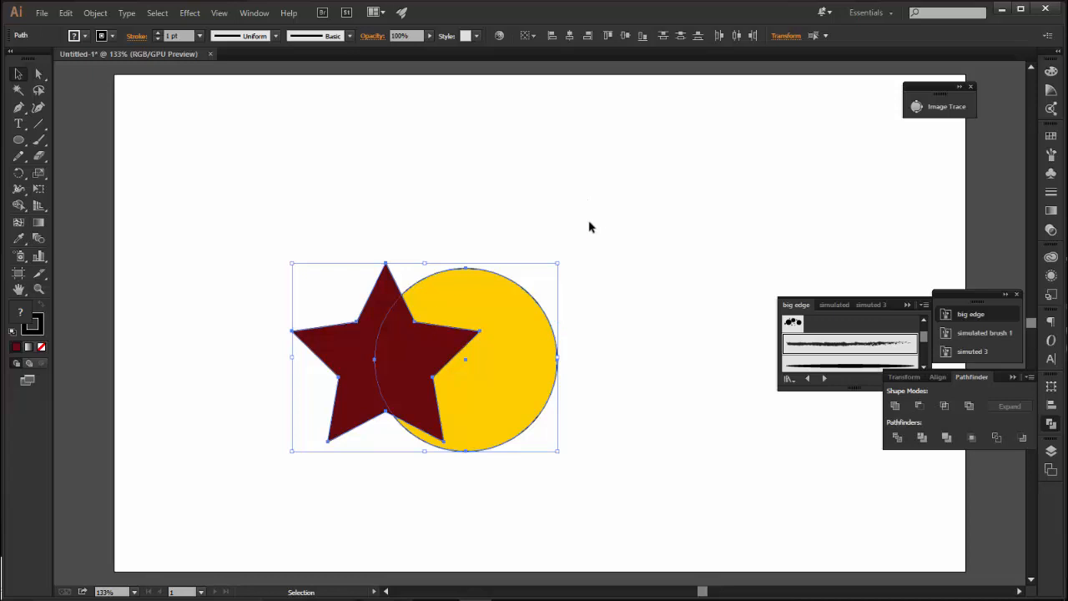
pyautogui.click(636, 197)
pyautogui.moveTo(642, 189); pyautogui.dragTo(247, 490)
pyautogui.click(922, 407)
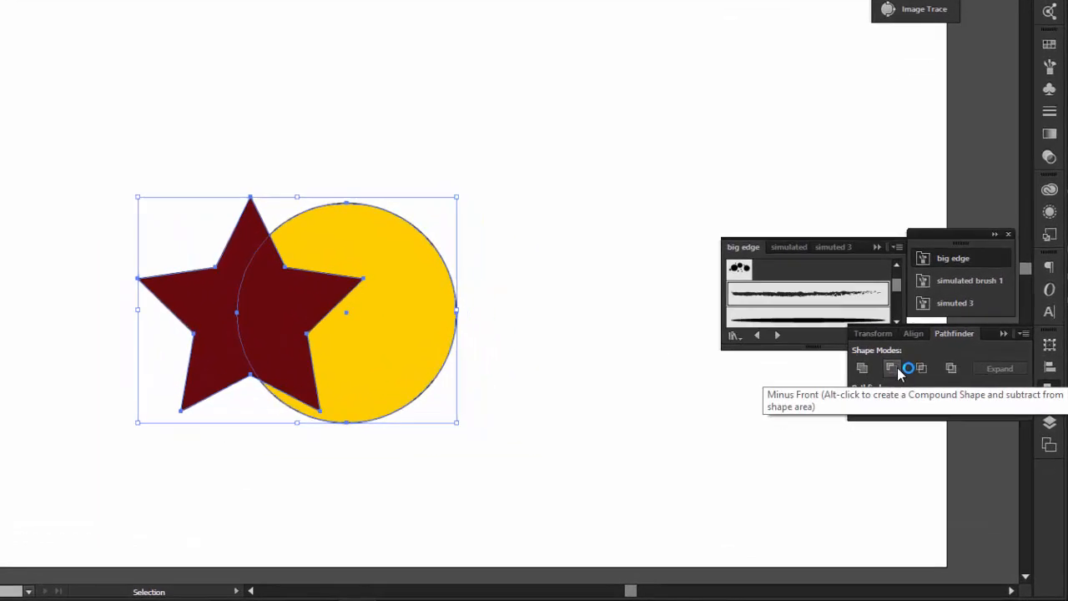
pyautogui.click(611, 196)
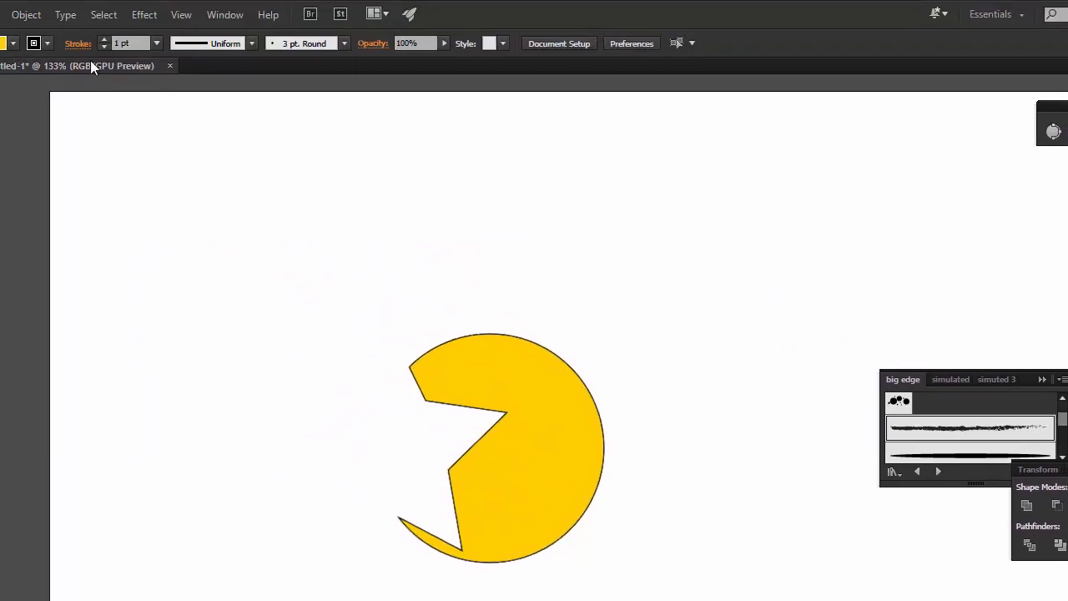
pyautogui.click(17, 9)
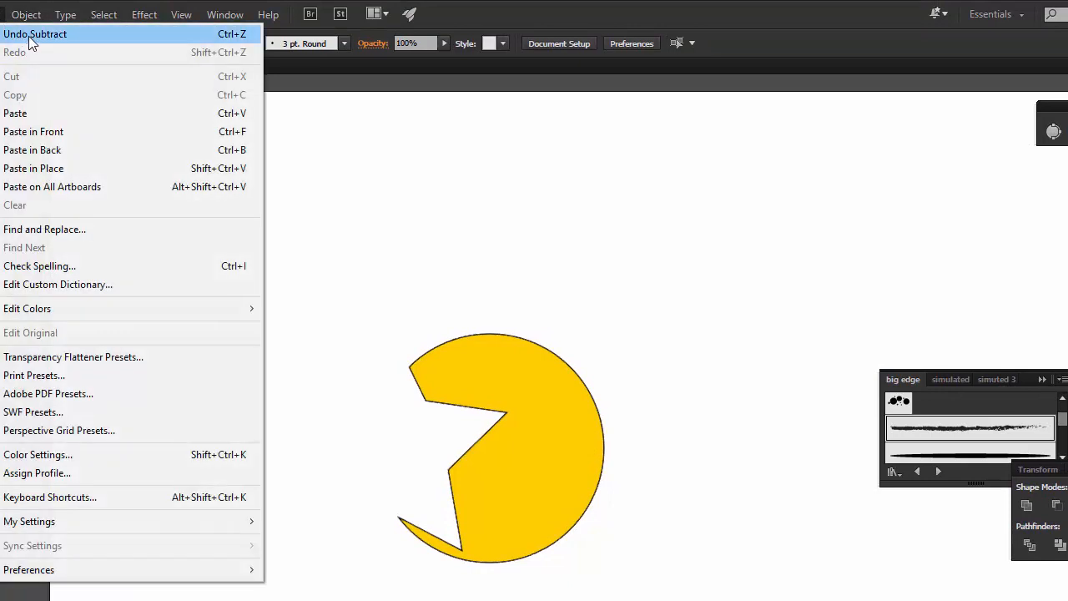
pyautogui.click(33, 33)
# Step: Bring the yellow circle to the front, above the dark red star
pyautogui.click(466, 377)
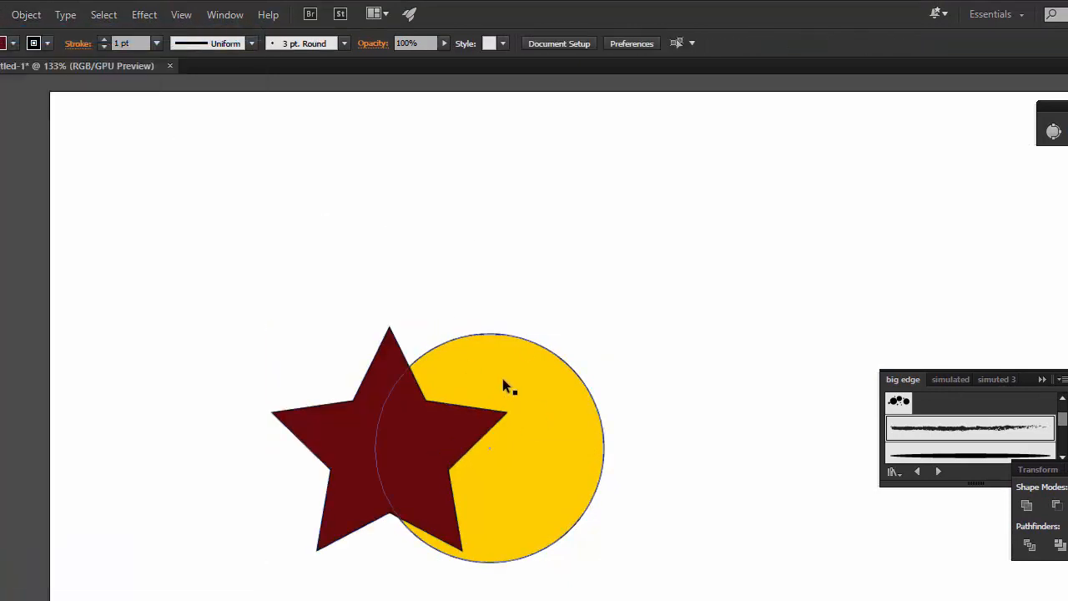
pyautogui.click(480, 379)
pyautogui.click(26, 14)
pyautogui.moveTo(26, 15)
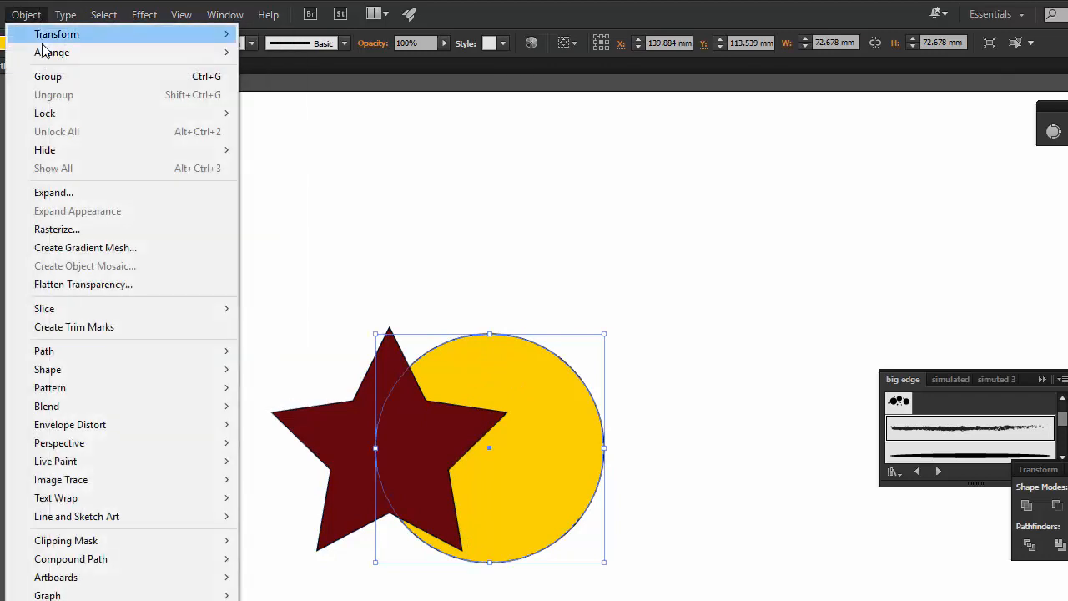
pyautogui.moveTo(86, 51)
pyautogui.click(318, 53)
# Step: Apply Minus Front to the star and circle with the yellow circle in front, and undo the operation
pyautogui.moveTo(714, 222); pyautogui.dragTo(315, 561)
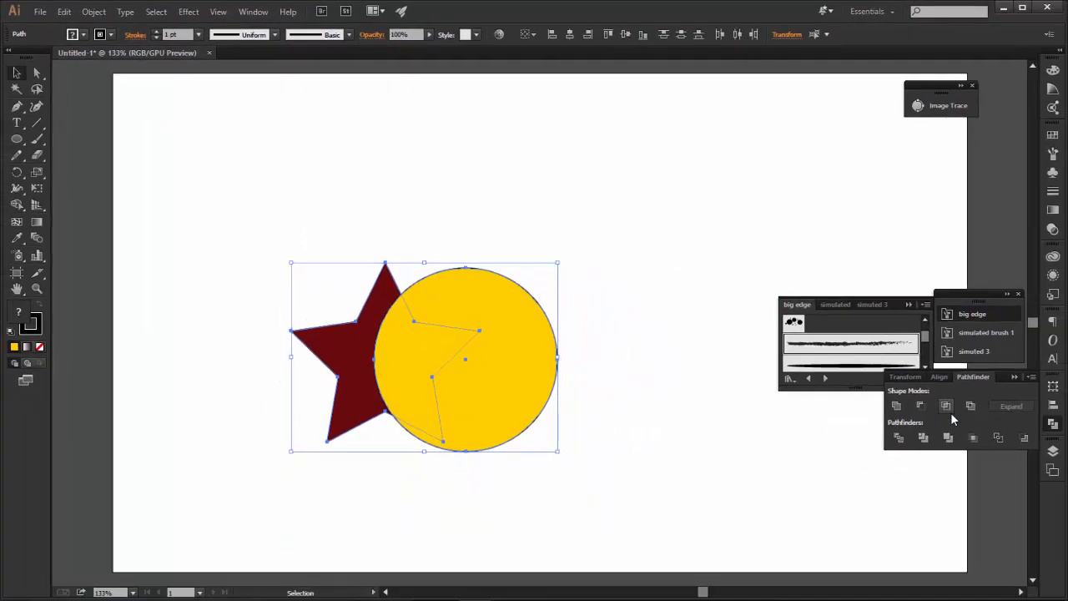
pyautogui.click(921, 408)
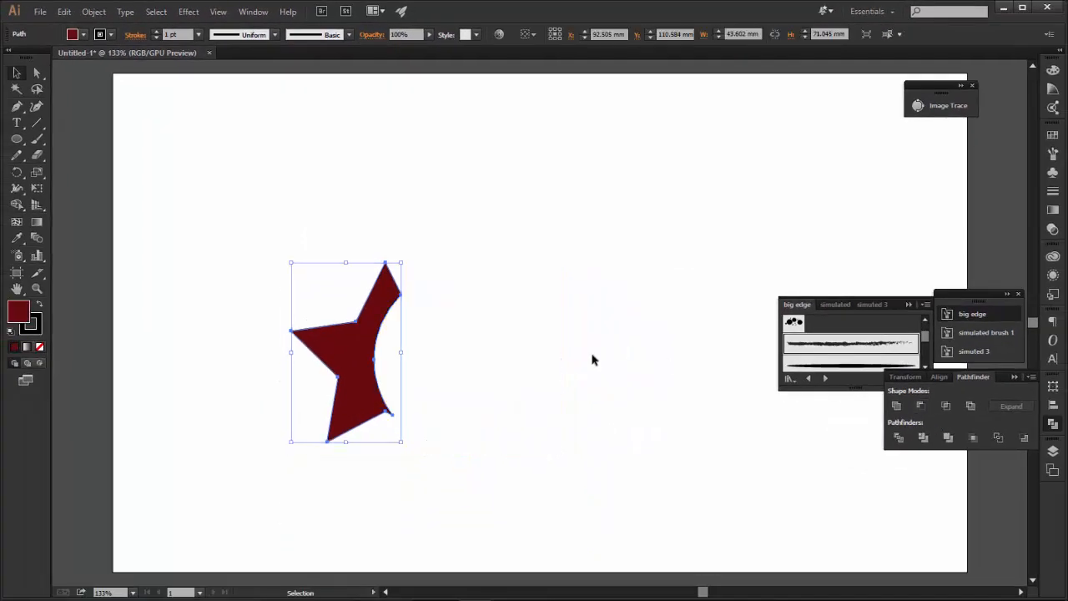
pyautogui.click(449, 519)
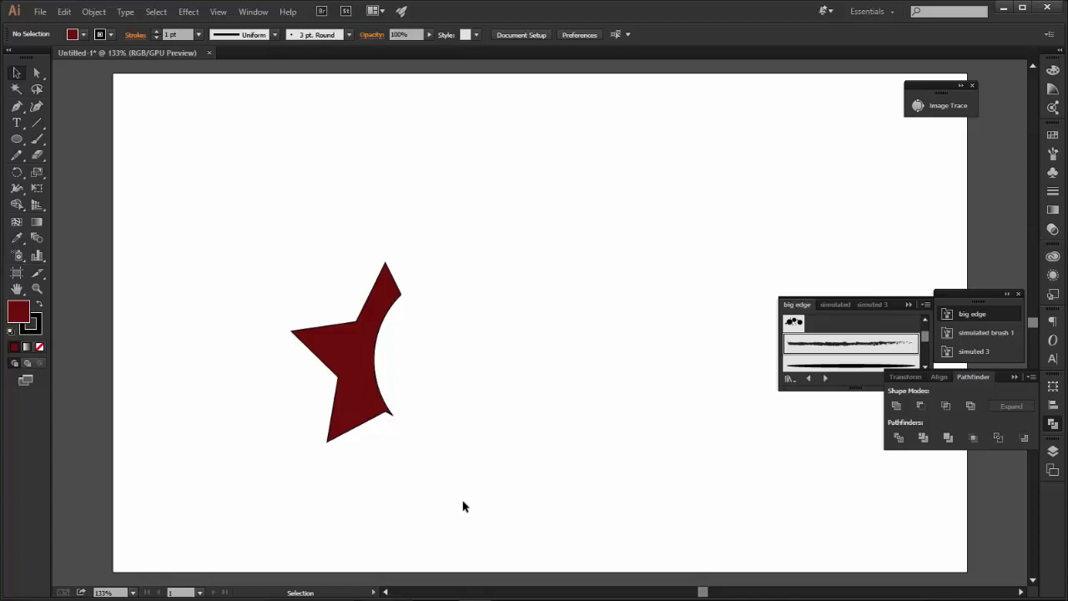
pyautogui.click(94, 12)
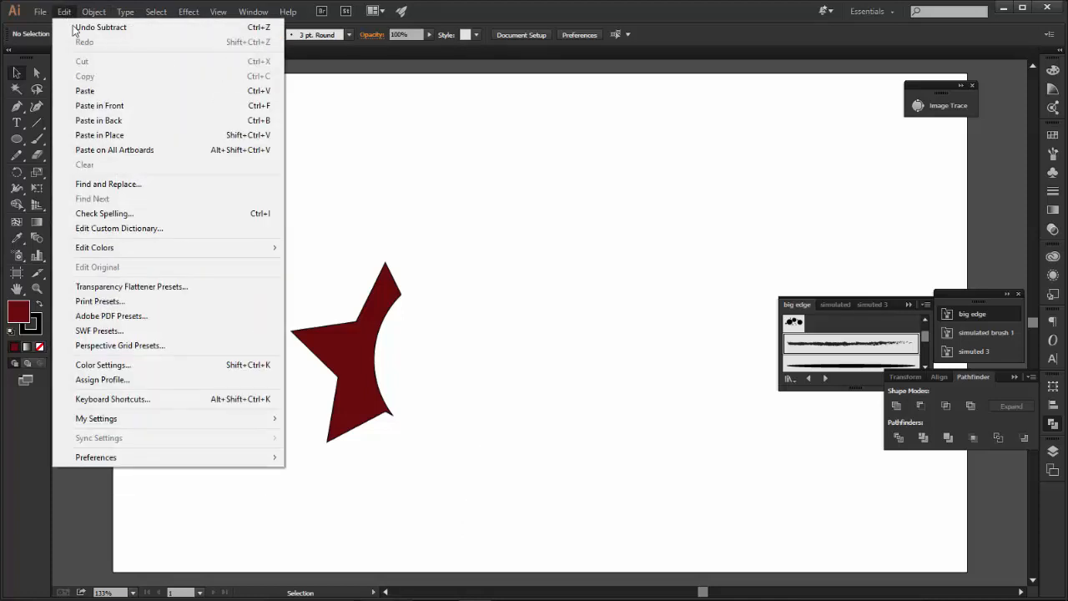
pyautogui.click(92, 27)
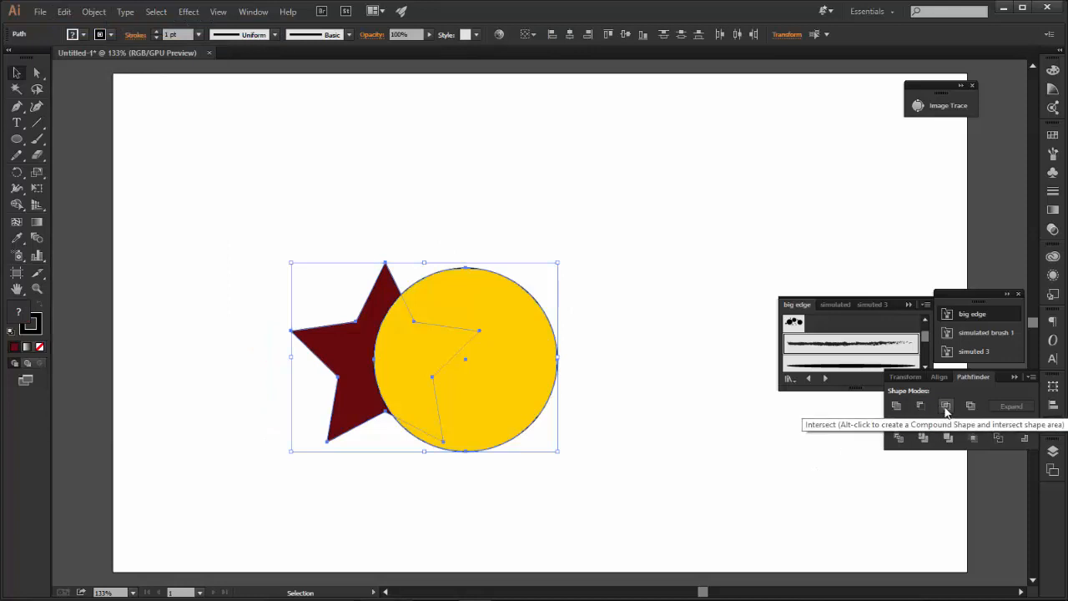
# Step: Intersect the star and circle, shift the resulting piece slightly, and undo both the move and the Intersect operation
pyautogui.moveTo(646, 168); pyautogui.dragTo(277, 519)
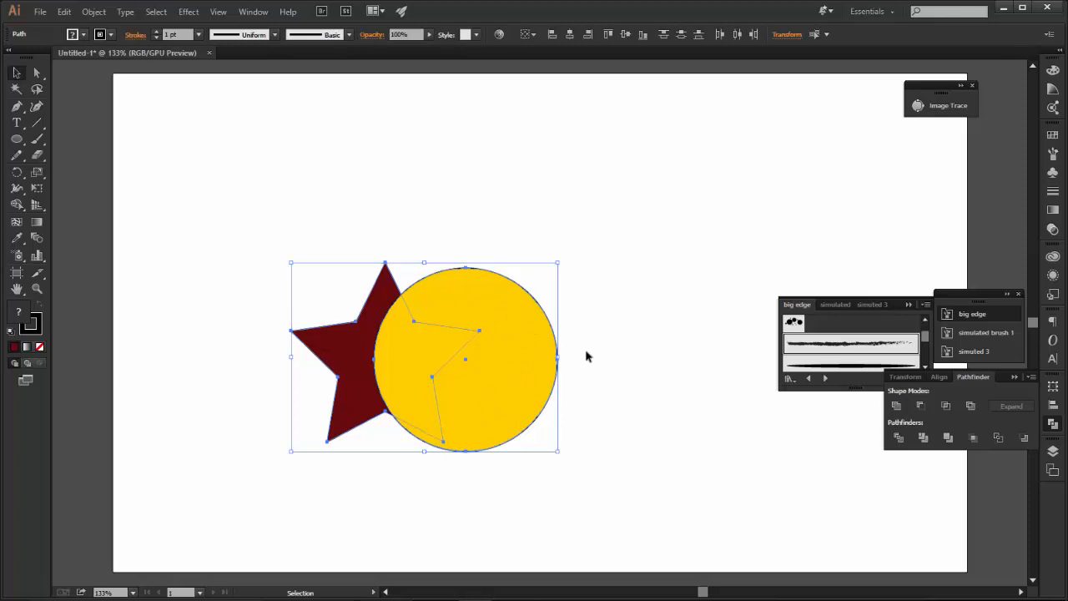
pyautogui.click(945, 405)
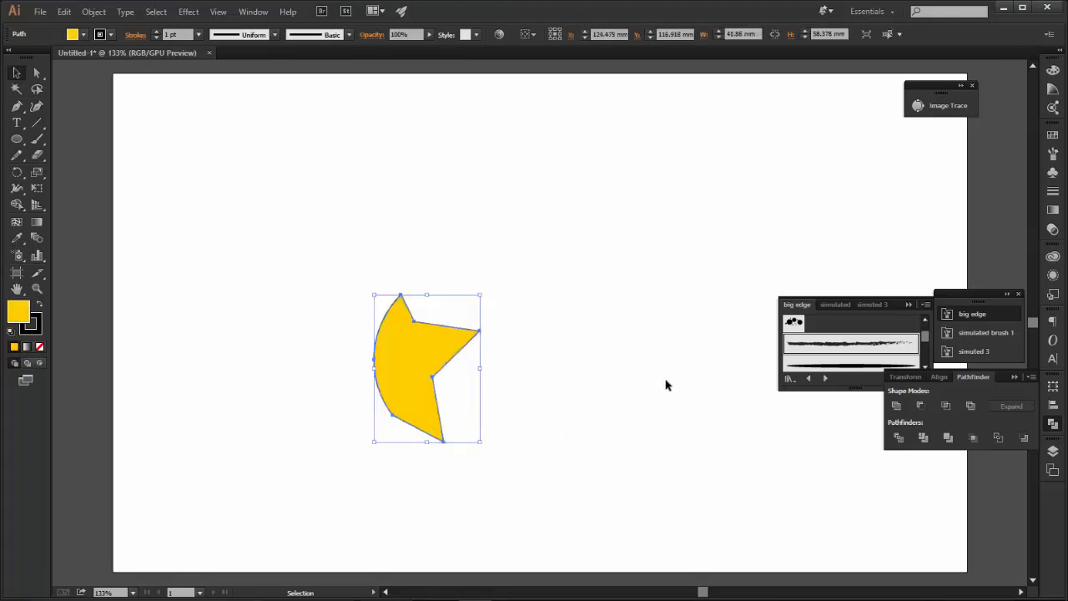
pyautogui.click(521, 306)
pyautogui.click(422, 363)
pyautogui.moveTo(414, 365); pyautogui.dragTo(444, 354)
pyautogui.click(534, 274)
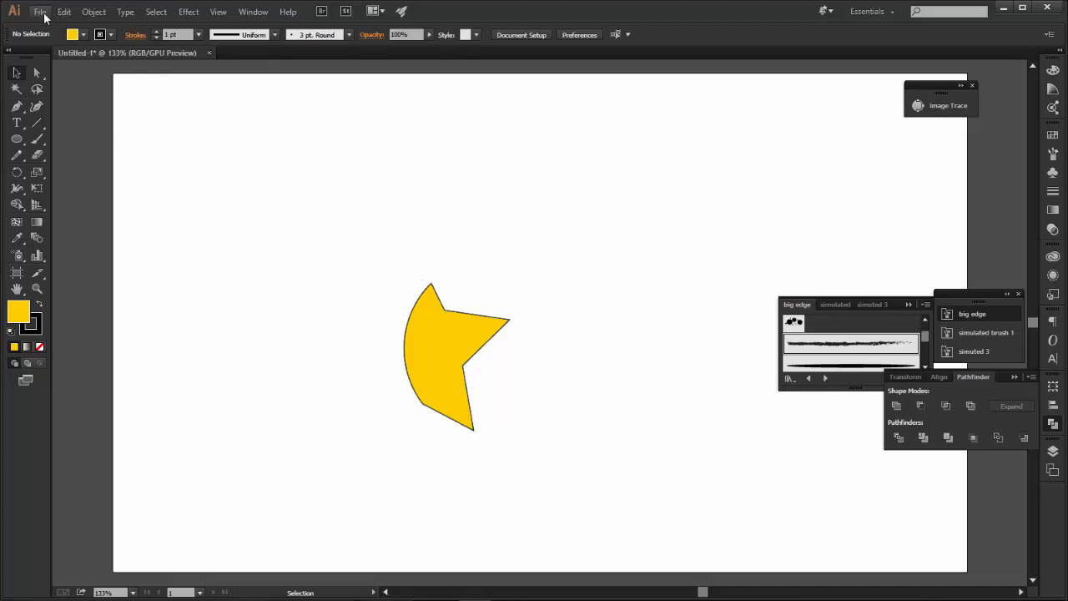
pyautogui.hotkey('ctrl', 'z')
pyautogui.hotkey('ctrl', 'z')
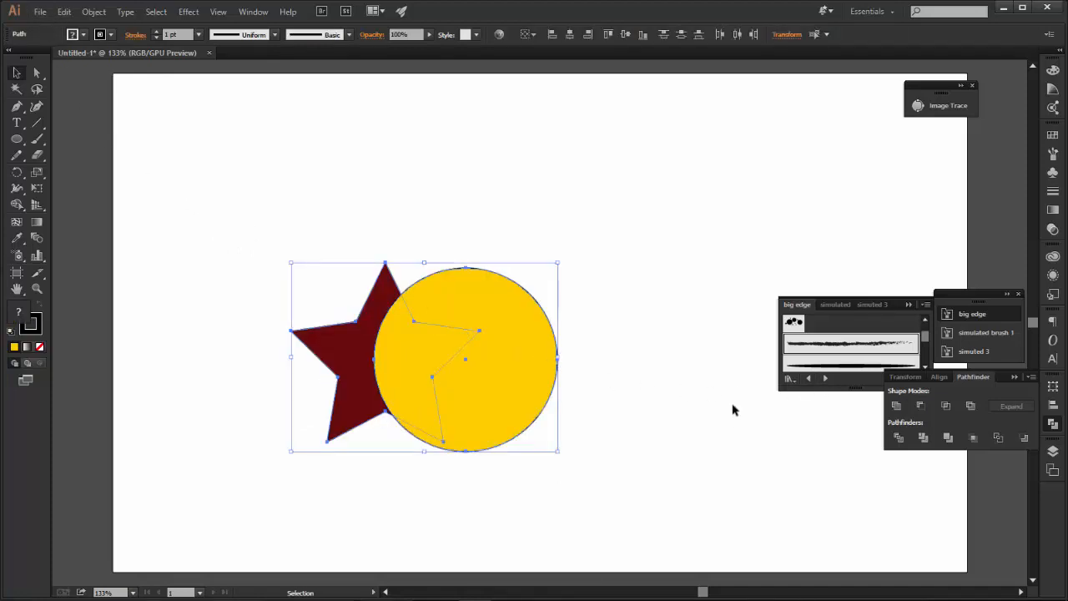
# Step: Apply Exclude to the star and circle to cut out their overlapping area, and deselect the result
pyautogui.click(736, 434)
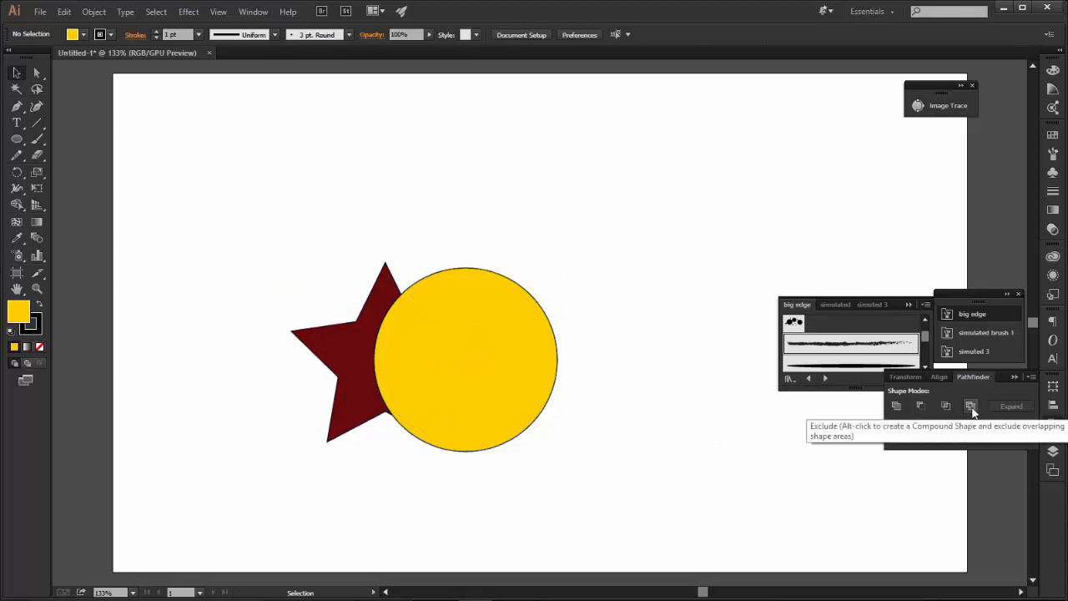
pyautogui.moveTo(596, 189); pyautogui.dragTo(298, 465)
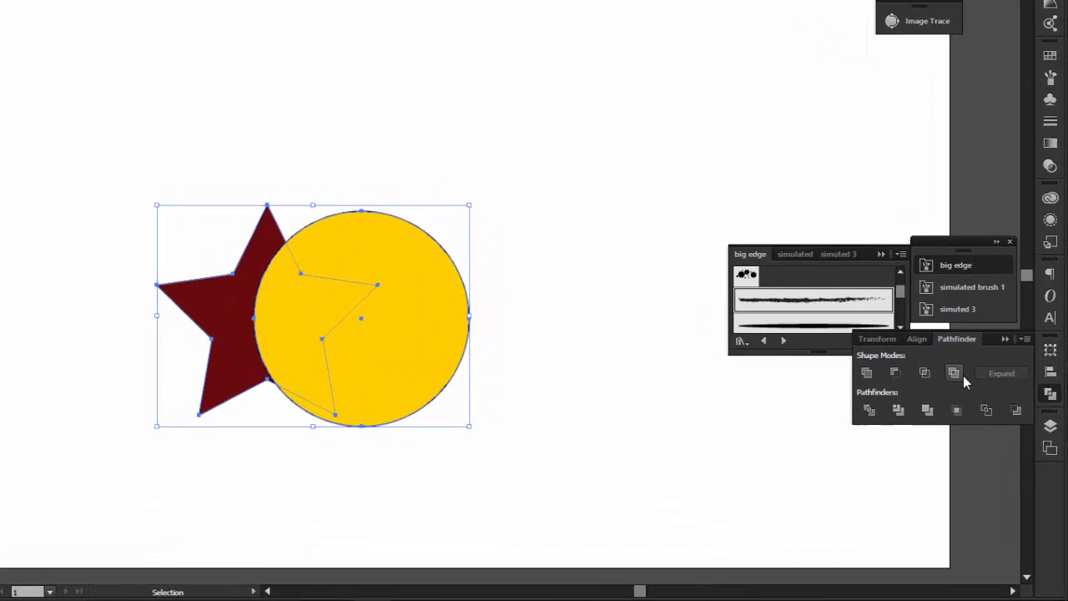
pyautogui.click(970, 405)
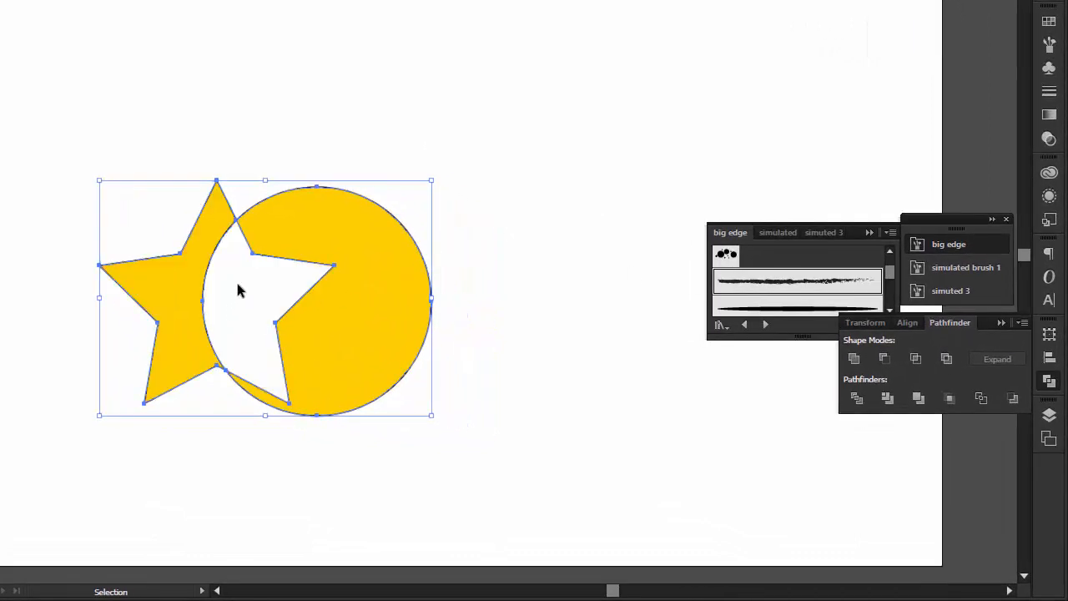
pyautogui.click(267, 282)
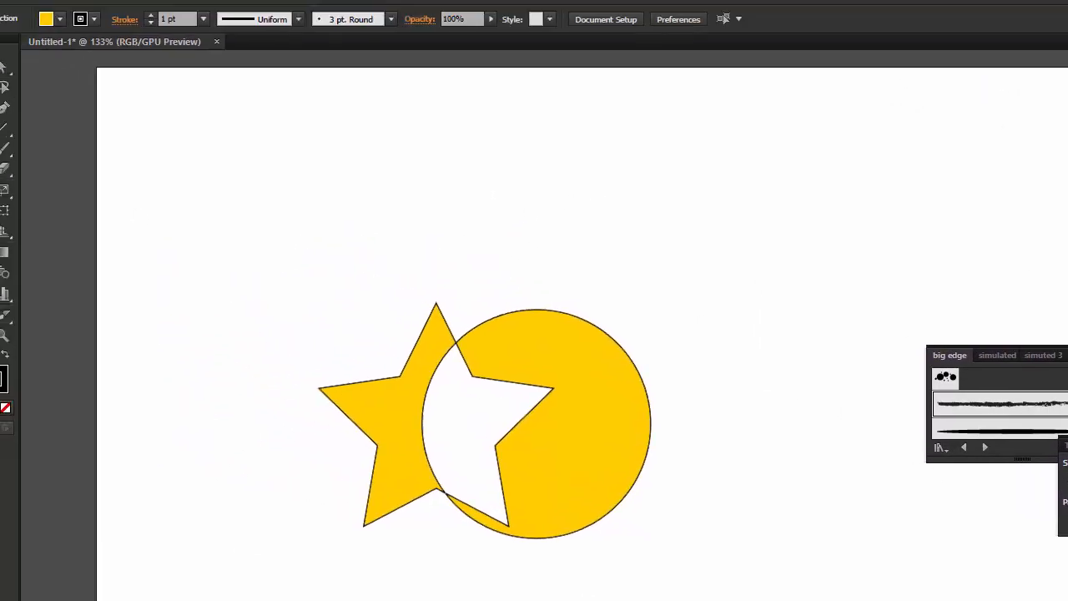
# Step: Paint a freehand black scribble above the excluded shape with the Paintbrush
pyautogui.click(2, 148)
pyautogui.moveTo(467, 156); pyautogui.dragTo(465, 182)
pyautogui.moveTo(549, 189)
pyautogui.mouseDown()
pyautogui.moveTo(515, 225)
pyautogui.moveTo(578, 206)
pyautogui.moveTo(648, 234)
pyautogui.moveTo(485, 208)
pyautogui.moveTo(427, 185)
pyautogui.mouseUp()
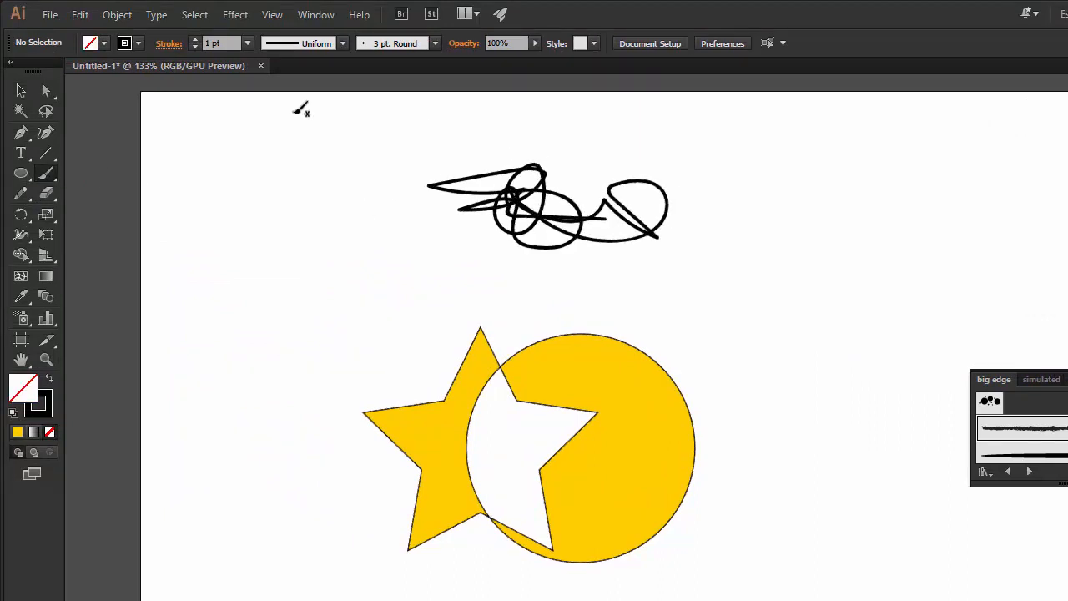
# Step: Move the excluded yellow shape over the scribble and bring it to the front to look through its hole
pyautogui.click(21, 90)
pyautogui.moveTo(570, 399); pyautogui.dragTo(589, 179)
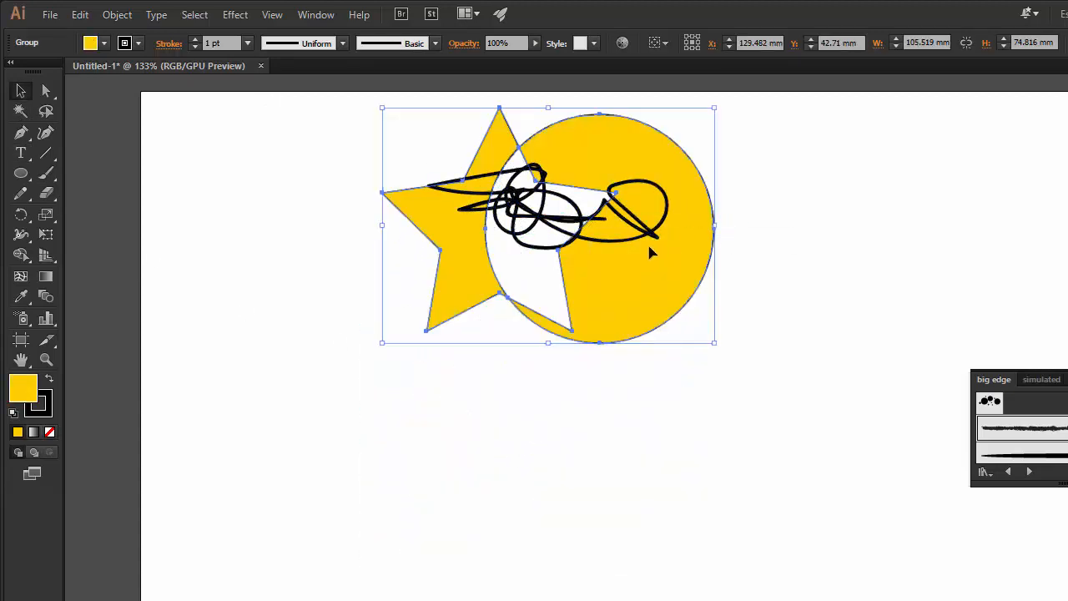
pyautogui.click(129, 15)
pyautogui.moveTo(142, 52)
pyautogui.click(372, 51)
pyautogui.click(820, 169)
# Step: Move the excluded yellow shape off the scribble to the artboard's left edge and back toward the centre
pyautogui.moveTo(619, 248)
pyautogui.mouseDown()
pyautogui.moveTo(630, 221)
pyautogui.moveTo(654, 229)
pyautogui.moveTo(227, 348)
pyautogui.mouseUp()
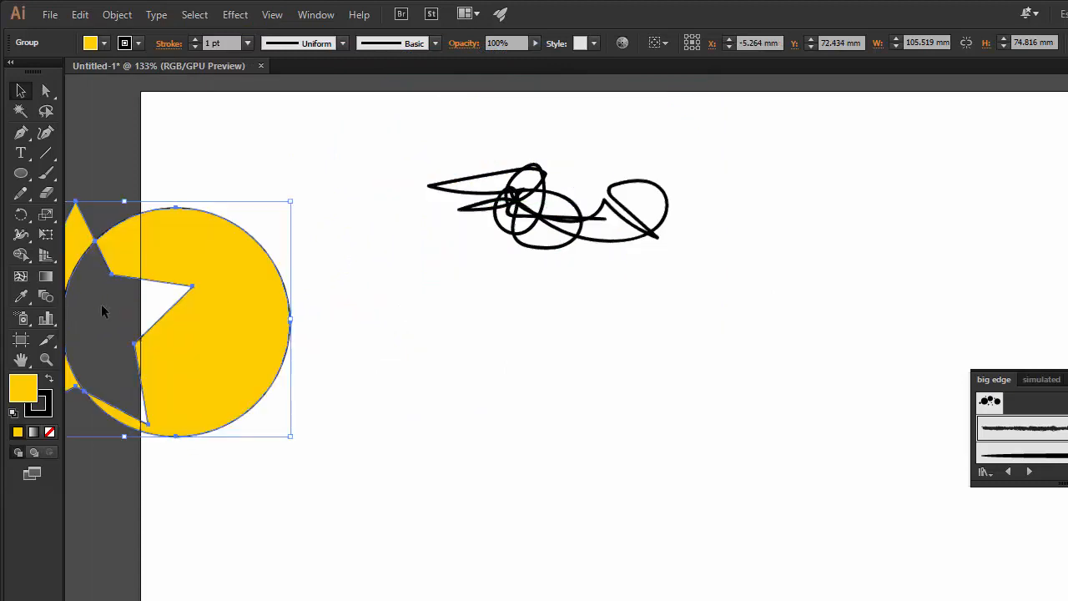
pyautogui.moveTo(187, 270); pyautogui.dragTo(495, 384)
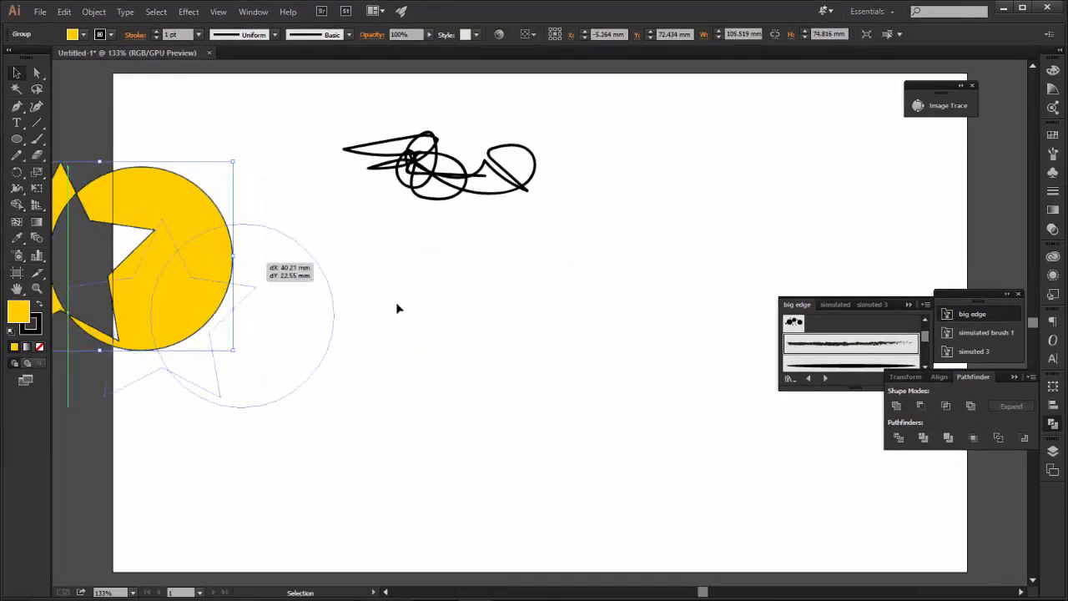
pyautogui.moveTo(398, 308); pyautogui.dragTo(585, 380)
# Step: Step back and forth through the edit history to undo the moves, the scribble and the Exclude operation
pyautogui.hotkey('ctrl', 'shift', 'z')
pyautogui.hotkey('ctrl', 'z')
pyautogui.hotkey('ctrl', 'z')
pyautogui.hotkey('ctrl', 'z')
pyautogui.hotkey('ctrl', 'z')
pyautogui.hotkey('ctrl', 'z')
pyautogui.hotkey('ctrl', 'z')
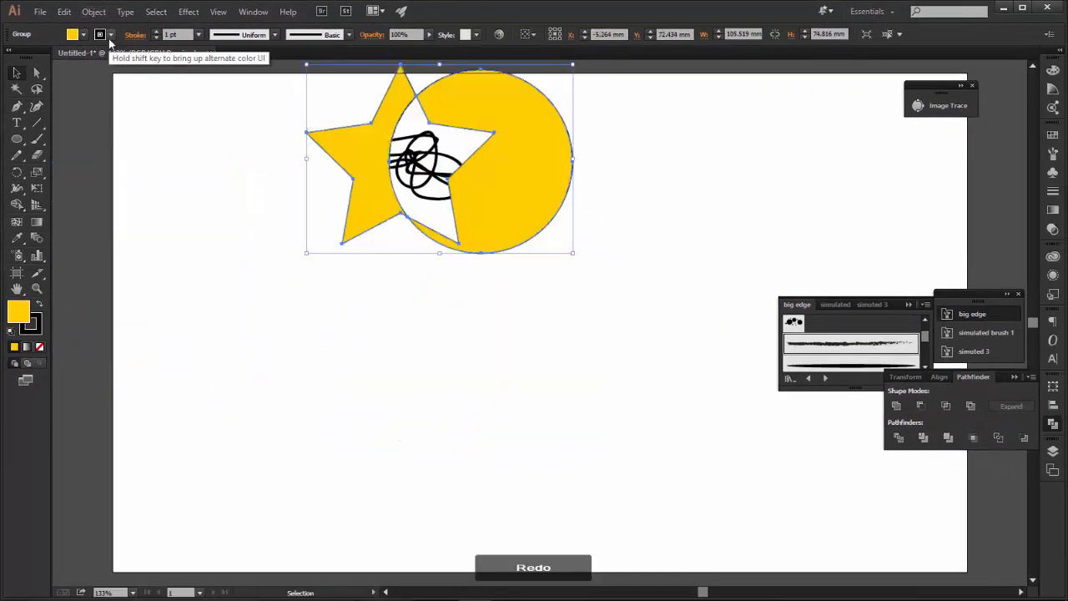
pyautogui.hotkey('ctrl', 'z')
pyautogui.hotkey('ctrl', 'shift', 'z')
pyautogui.hotkey('ctrl', 'shift', 'z')
pyautogui.hotkey('ctrl', 'shift', 'z')
# Step: Leave only the dark red circle on the artboard and move it near the centre
pyautogui.click(279, 251)
pyautogui.press('Delete')
pyautogui.moveTo(401, 263); pyautogui.dragTo(479, 372)
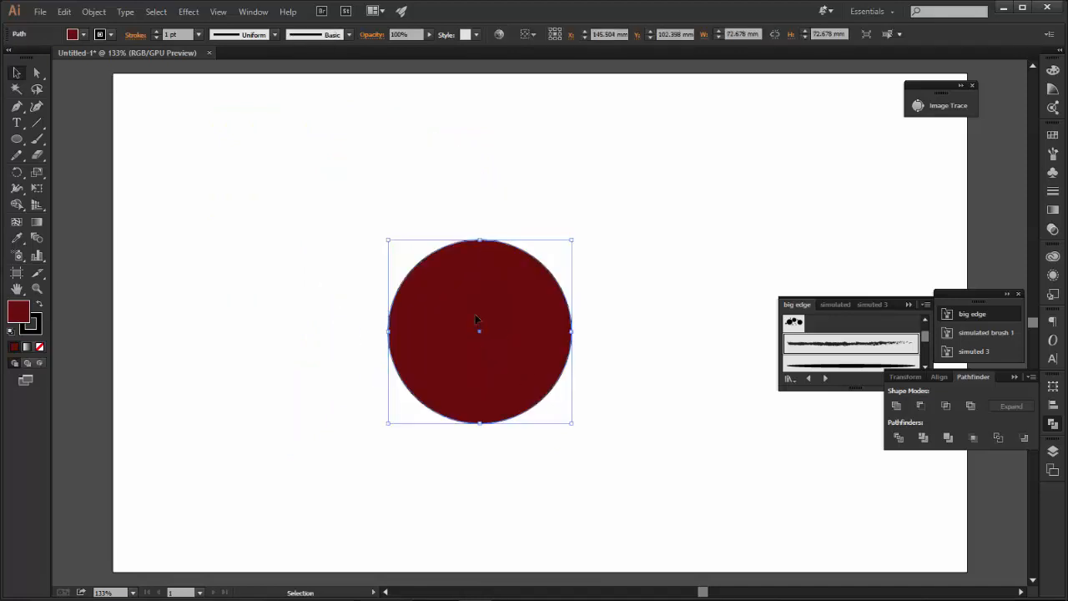
# Step: Set the dark red circle's stroke weight to 0.25 pt
pyautogui.click(37, 142)
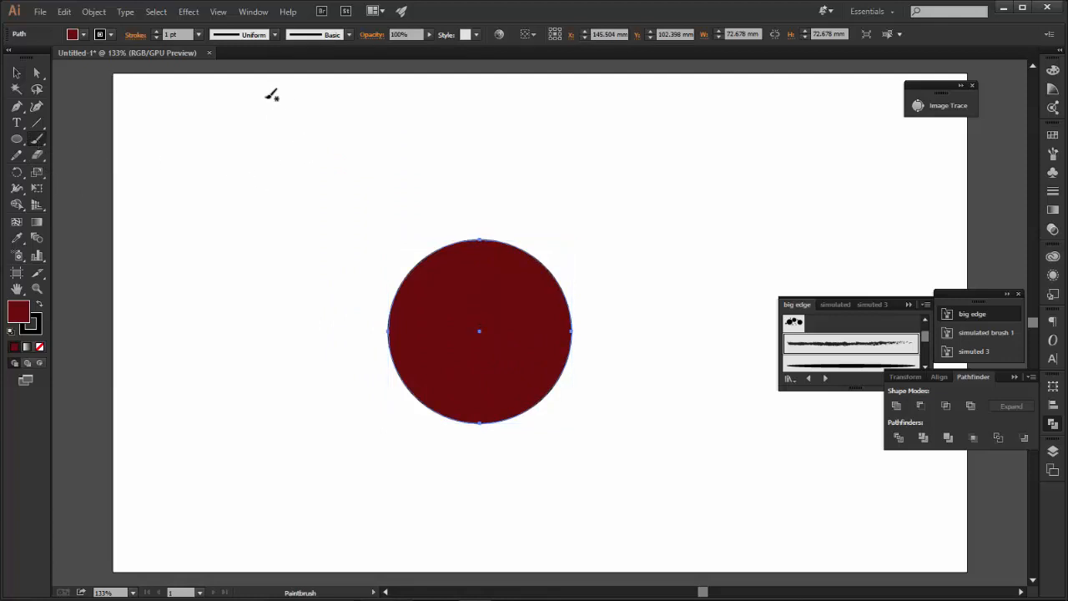
pyautogui.click(198, 34)
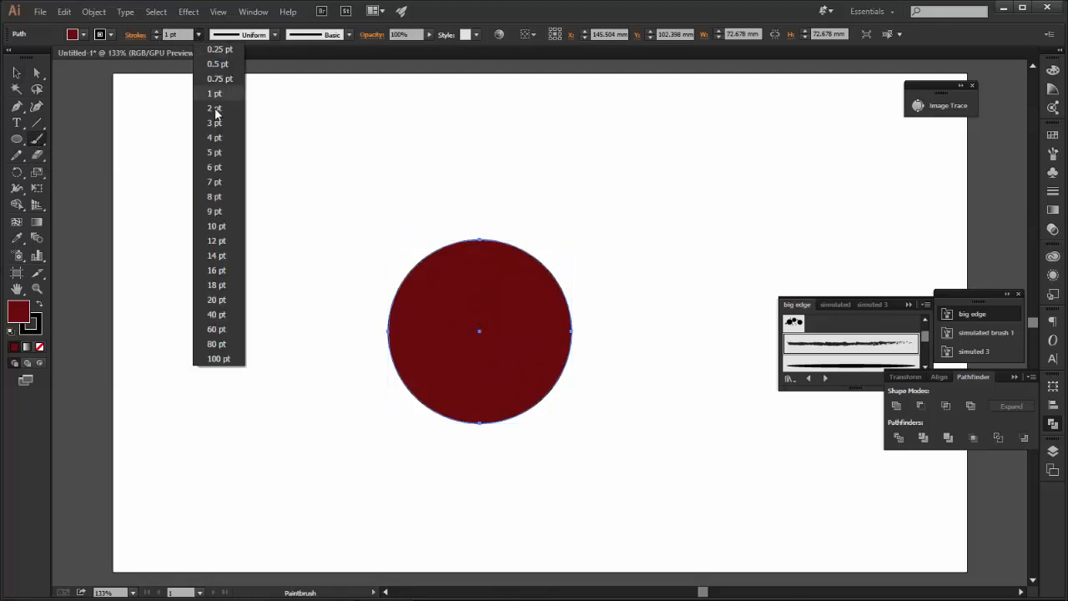
pyautogui.click(227, 254)
pyautogui.click(197, 34)
pyautogui.click(209, 54)
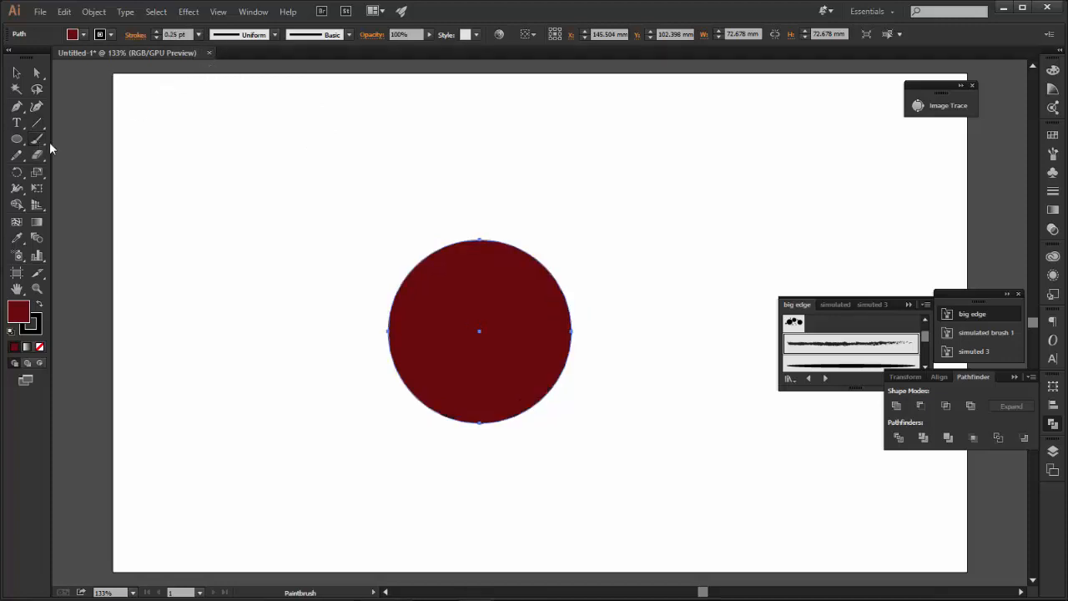
# Step: Deselect the circle and paint a freehand letter A with the Paintbrush in the artboard's upper-left area
pyautogui.hotkey('ctrl', 'shift', 'a')
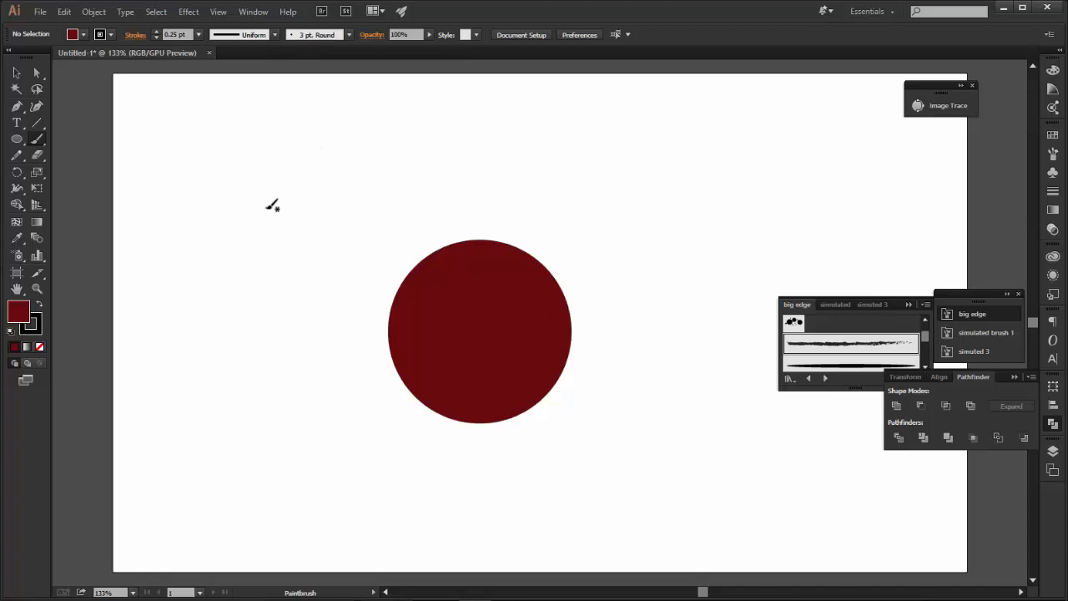
pyautogui.moveTo(207, 274)
pyautogui.mouseDown()
pyautogui.moveTo(316, 247)
pyautogui.moveTo(166, 268)
pyautogui.mouseUp()
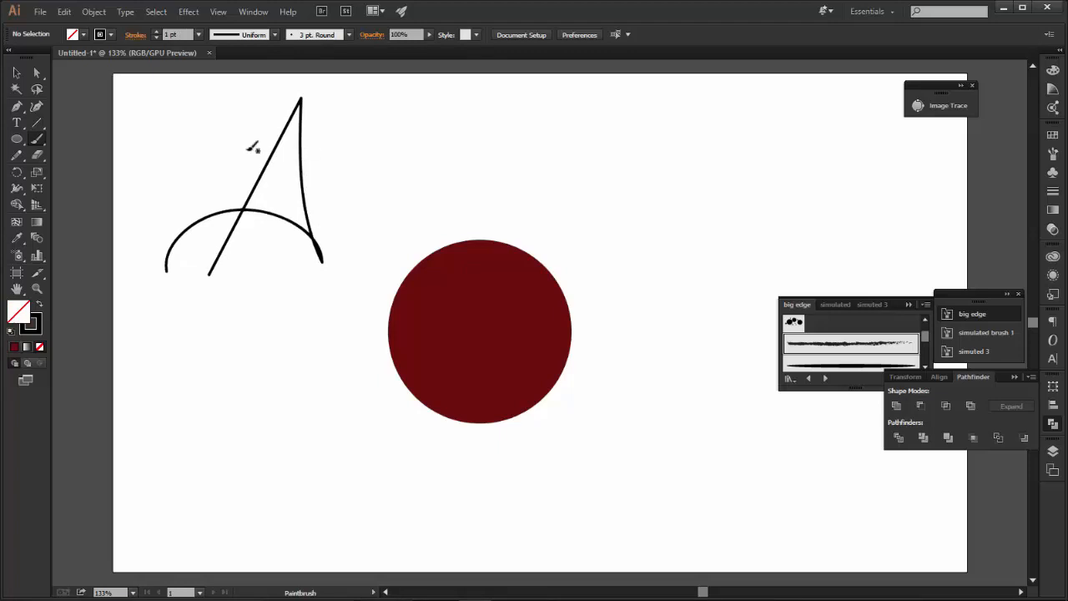
pyautogui.click(17, 73)
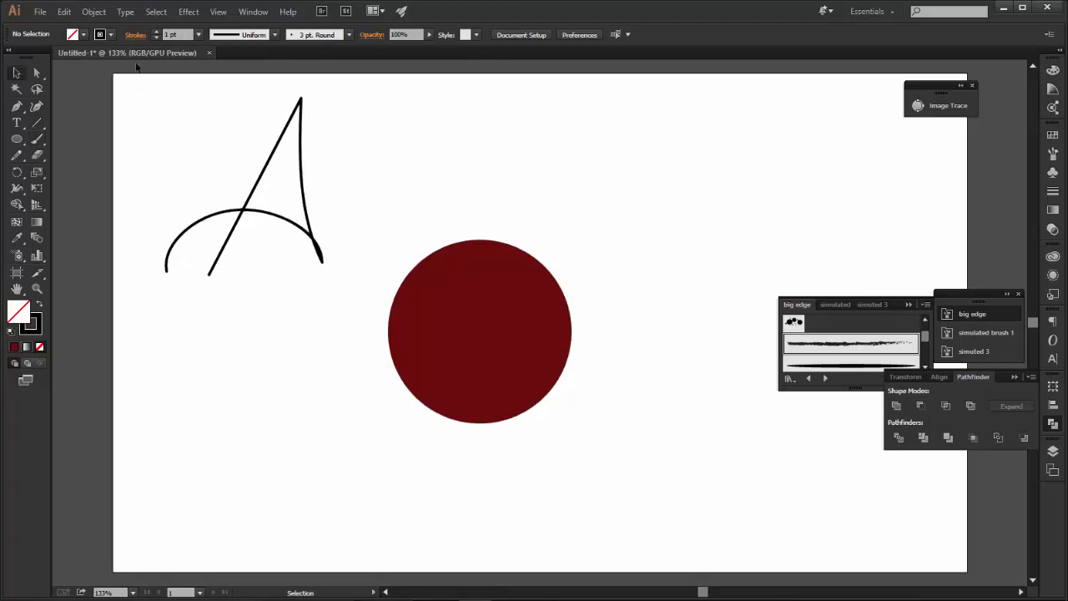
# Step: Raise the stroke weight of the painted letter A to 10 pt
pyautogui.click(302, 114)
pyautogui.click(156, 31)
pyautogui.click(157, 31)
pyautogui.click(157, 31)
pyautogui.click(156, 31)
pyautogui.click(156, 31)
pyautogui.click(156, 31)
pyautogui.click(156, 31)
pyautogui.click(157, 31)
pyautogui.click(156, 30)
# Step: Move the thick letter A onto the dark red circle and leave the letter selected
pyautogui.moveTo(284, 150)
pyautogui.mouseDown()
pyautogui.moveTo(477, 298)
pyautogui.moveTo(468, 296)
pyautogui.mouseUp()
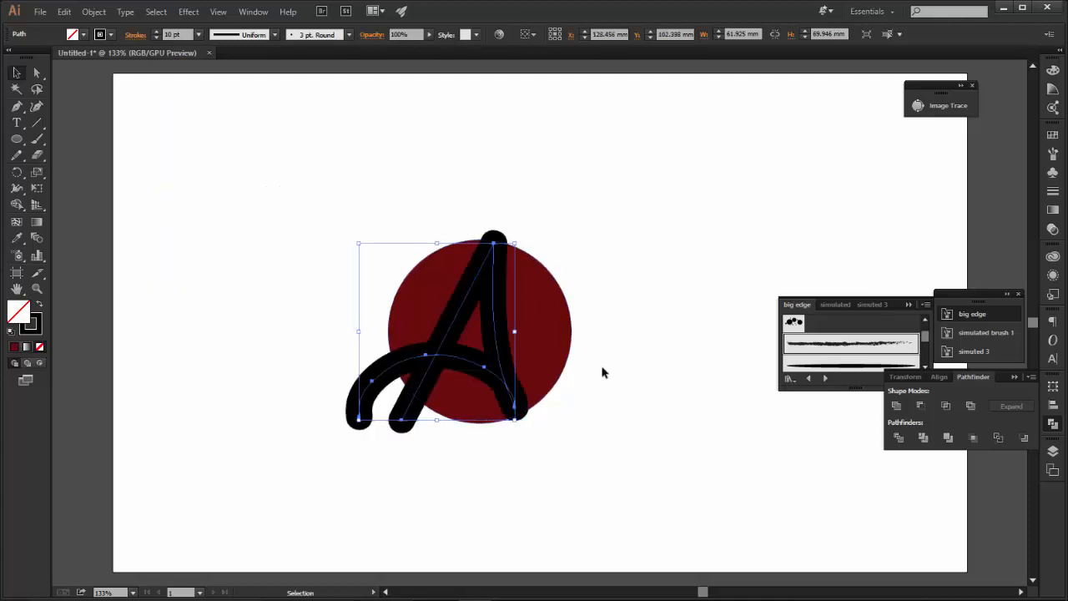
pyautogui.click(584, 405)
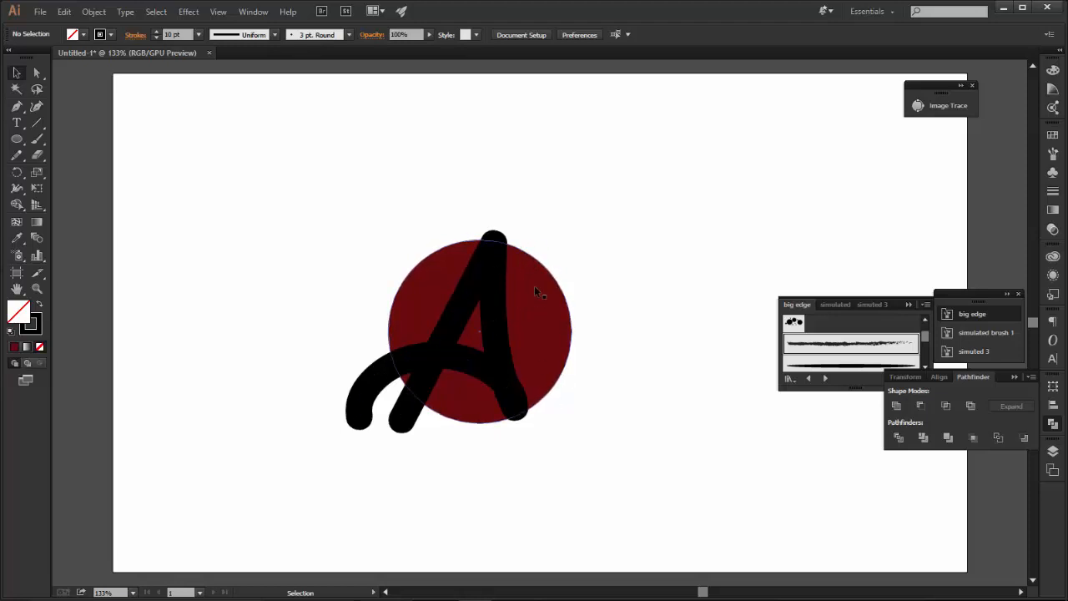
pyautogui.click(495, 252)
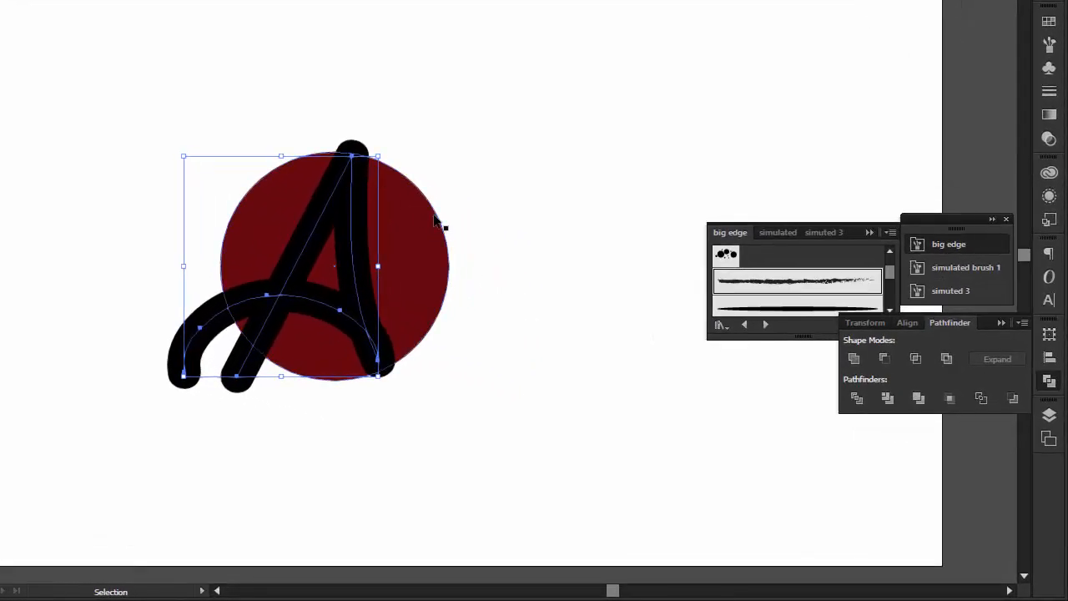
# Step: Select the dark red circle together with the brush-painted letter A and try merging them with Unite
pyautogui.click(435, 220)
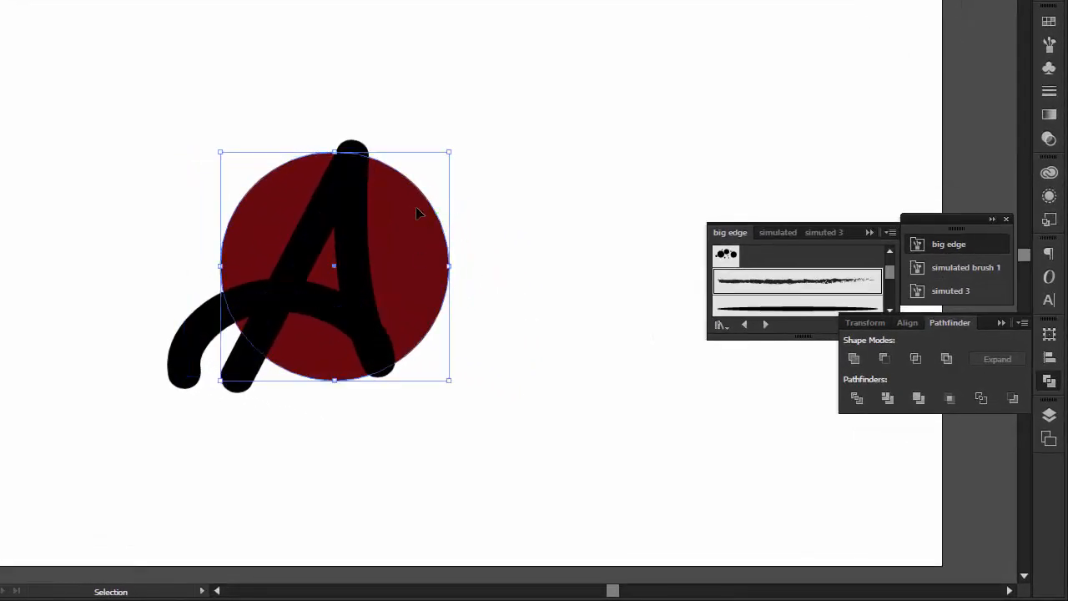
pyautogui.click(357, 170)
pyautogui.moveTo(235, 105); pyautogui.dragTo(379, 303)
pyautogui.click(853, 358)
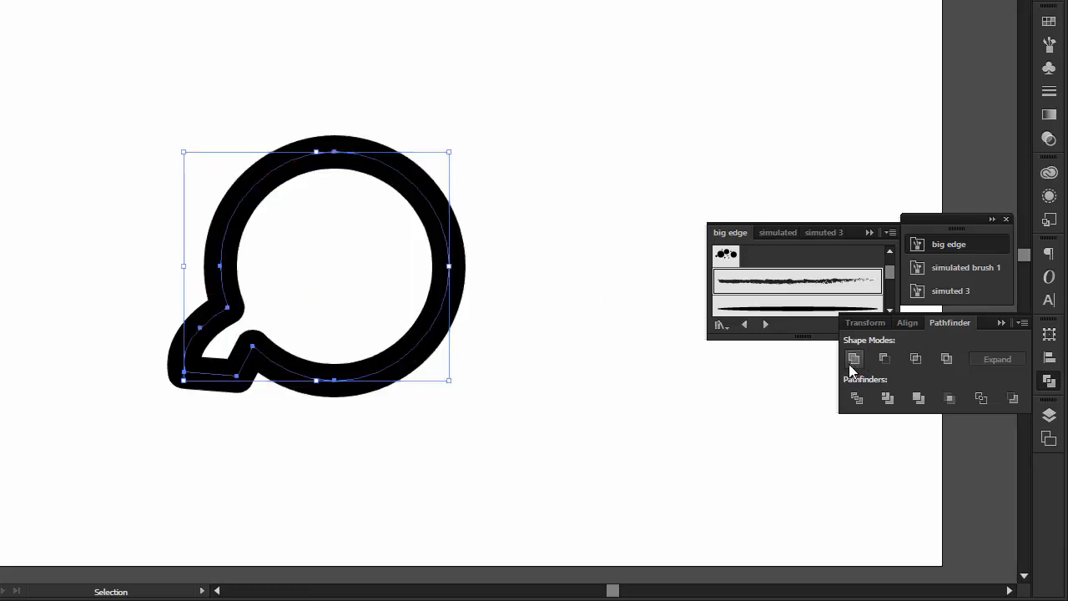
pyautogui.click(776, 165)
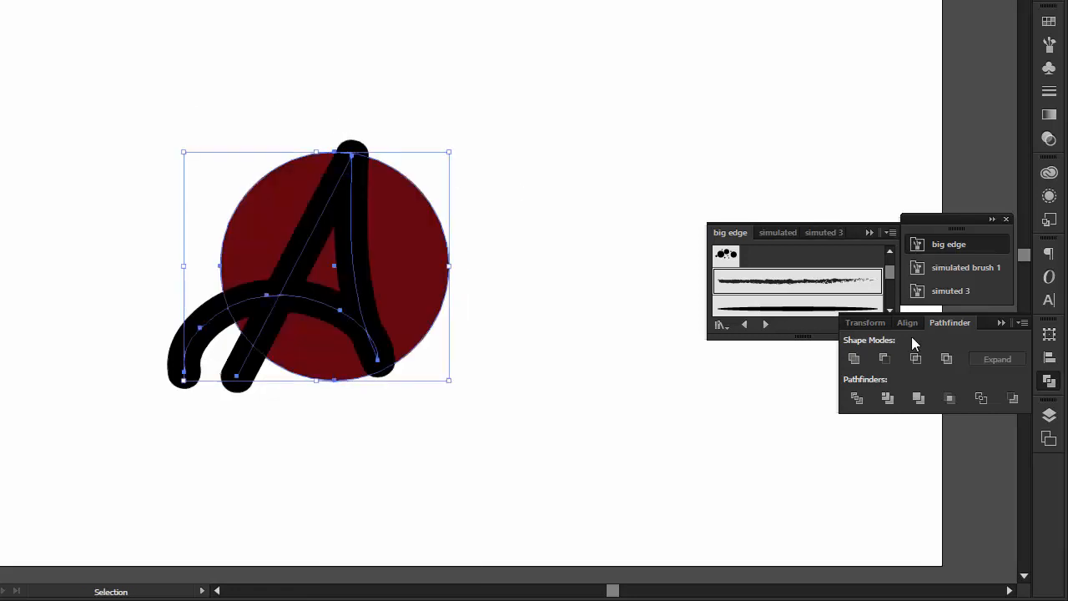
# Step: Try Minus Front and Exclude on the circle and the unexpanded letter A, undo both, and deselect
pyautogui.click(884, 358)
pyautogui.click(543, 161)
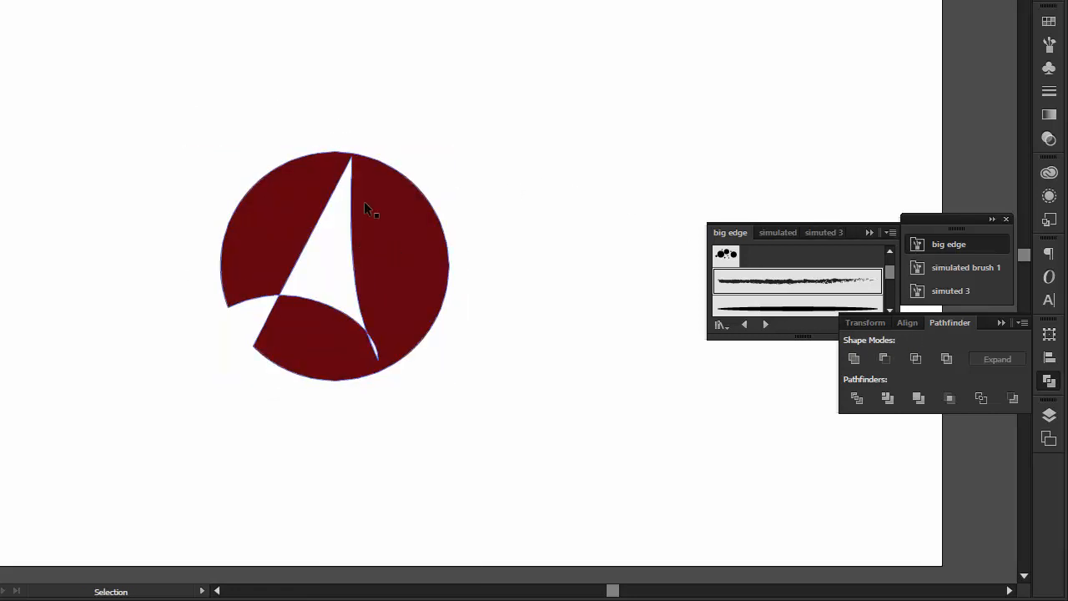
pyautogui.click(353, 196)
pyautogui.hotkey('ctrl', 'z')
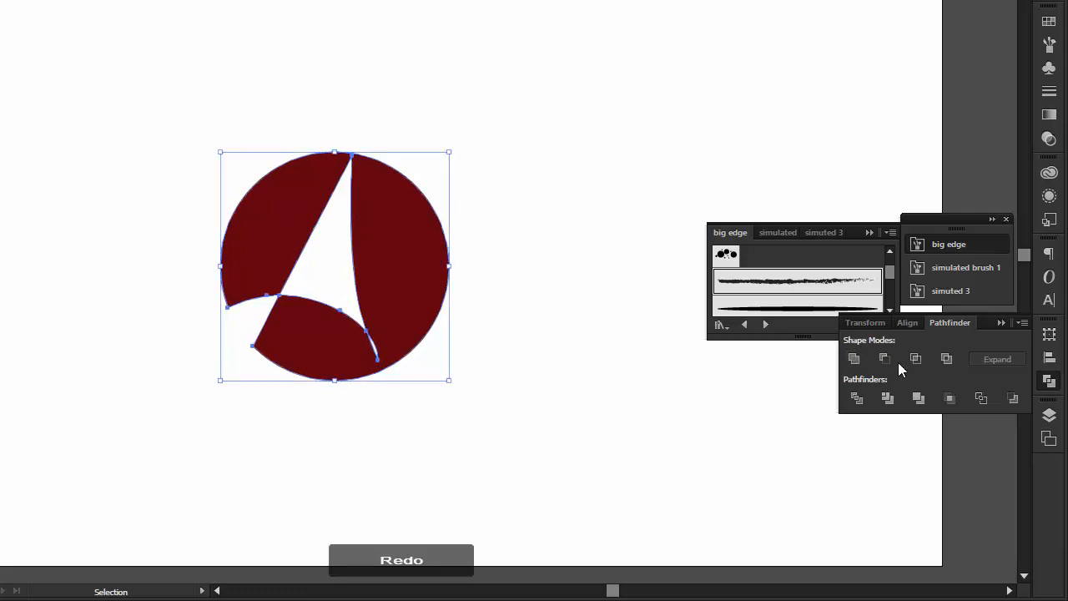
pyautogui.hotkey('ctrl', 'z')
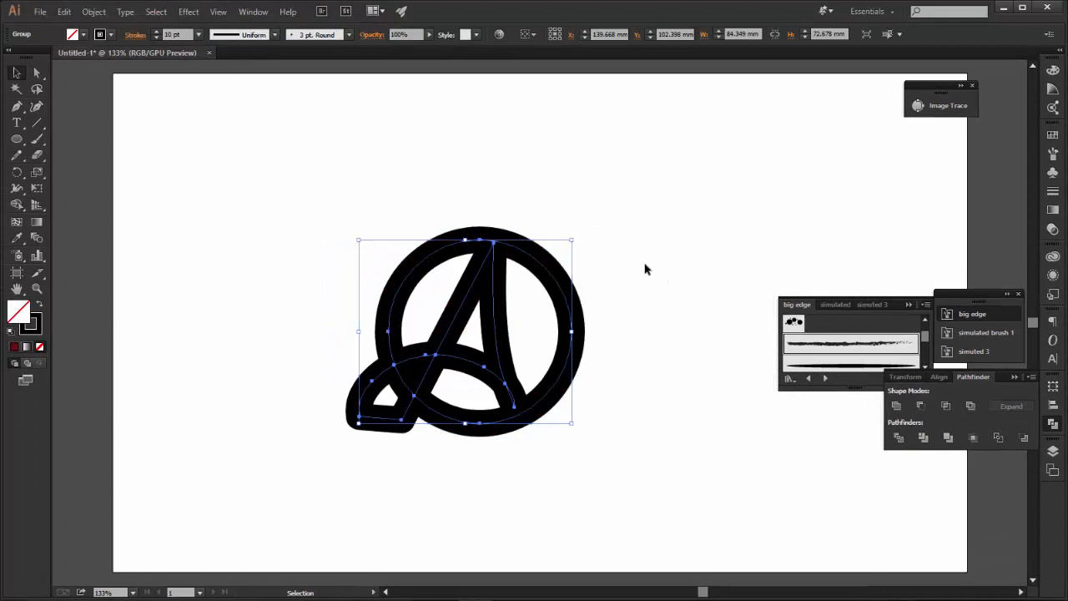
pyautogui.click(648, 280)
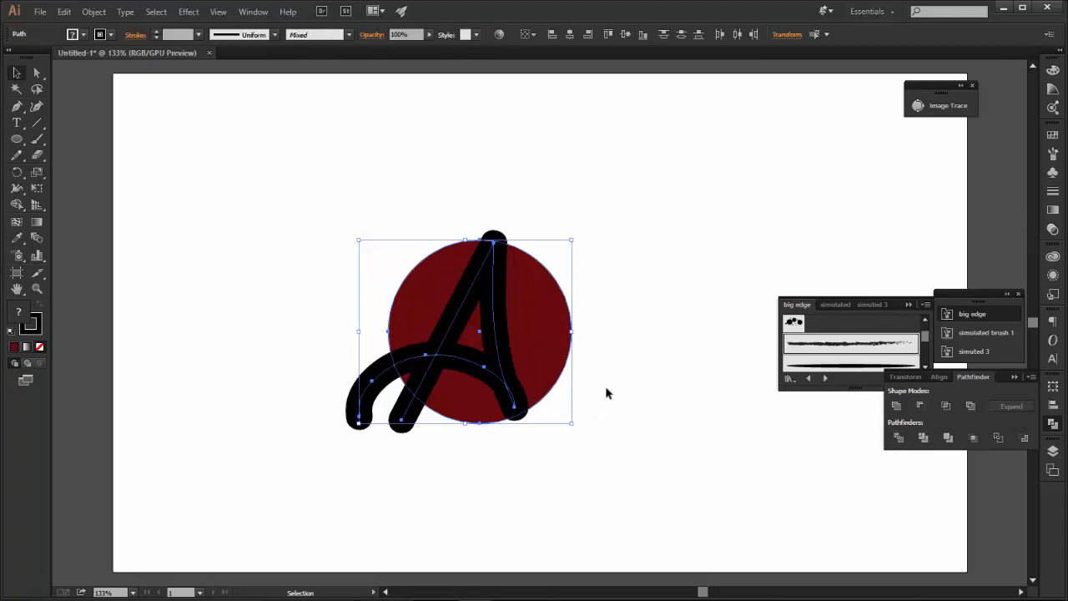
pyautogui.click(587, 265)
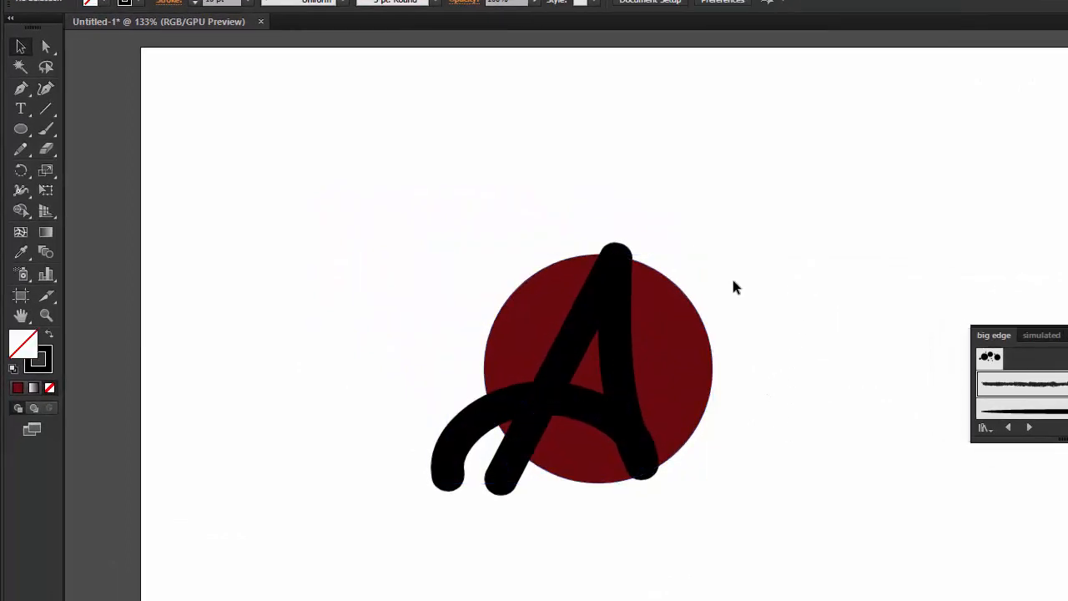
# Step: Examine the fill and stroke attributes of the painted letter A and the dark red circle, together and separately
pyautogui.click(617, 284)
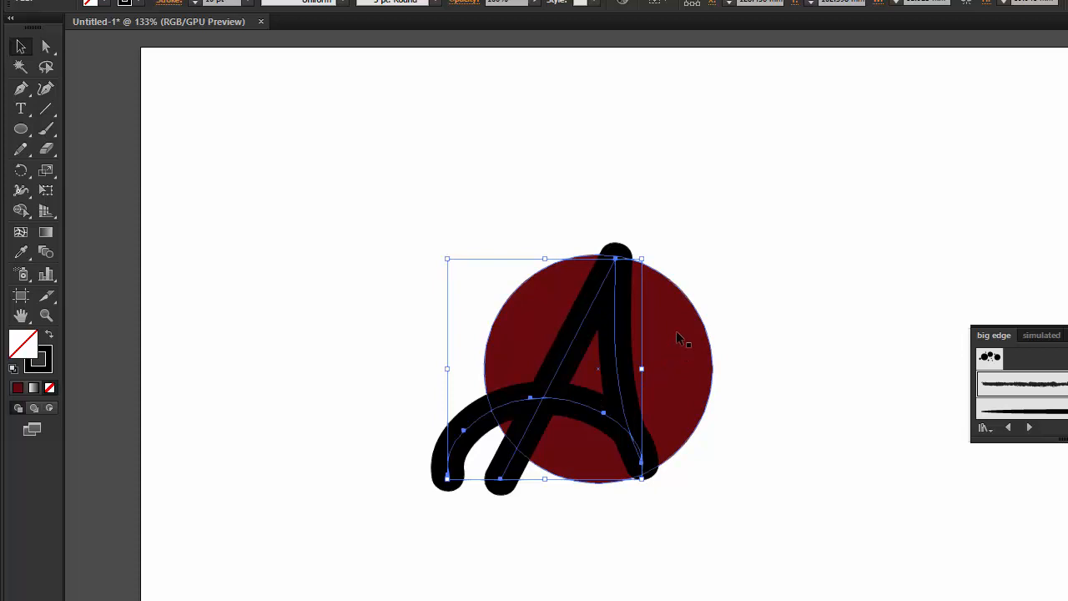
pyautogui.keyDown('shift'); pyautogui.click(656, 276); pyautogui.keyUp('shift')
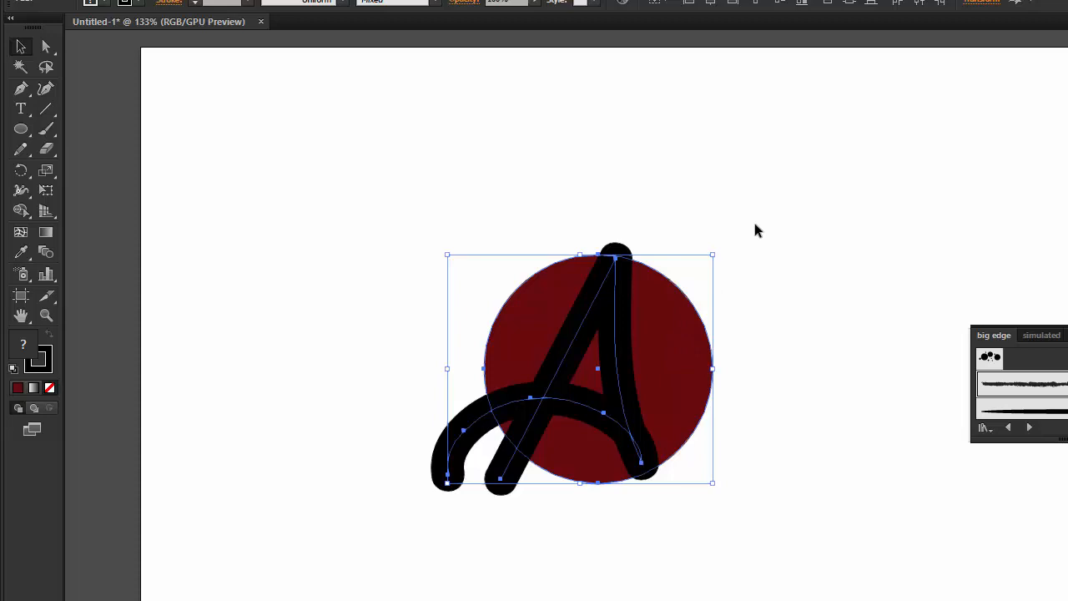
pyautogui.click(21, 347)
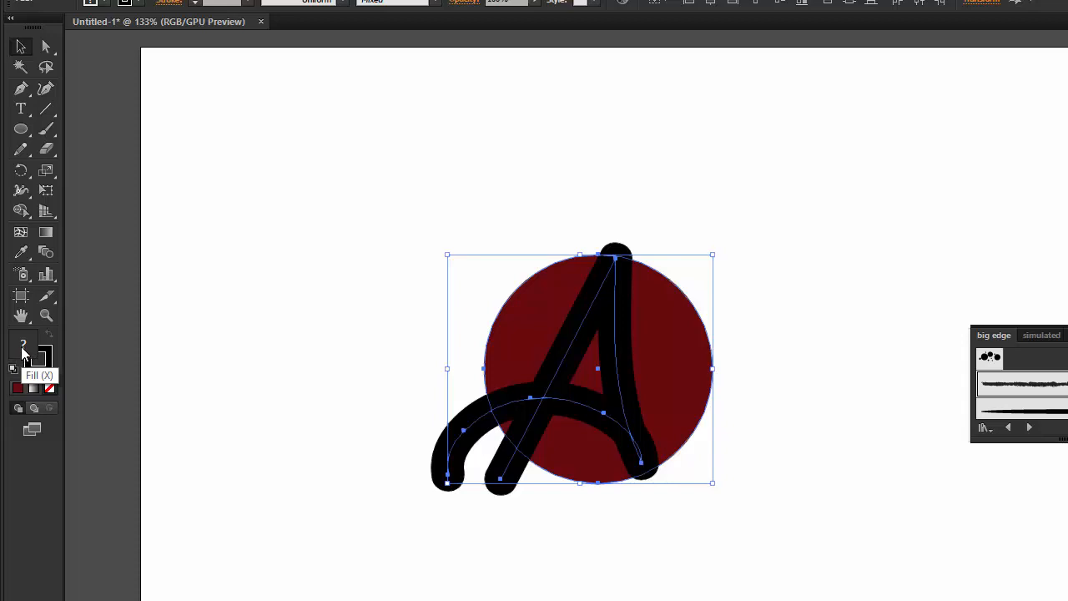
pyautogui.click(41, 360)
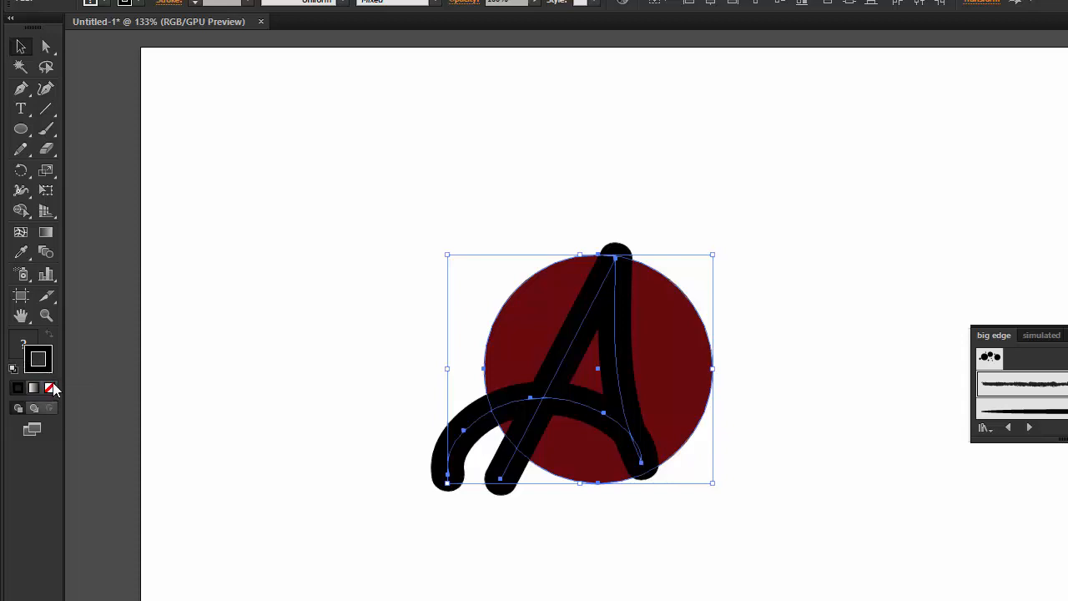
pyautogui.click(513, 189)
pyautogui.click(527, 289)
pyautogui.click(464, 379)
pyautogui.click(469, 434)
# Step: Try a black fill on the painted letter A and set its fill back to none
pyautogui.click(20, 339)
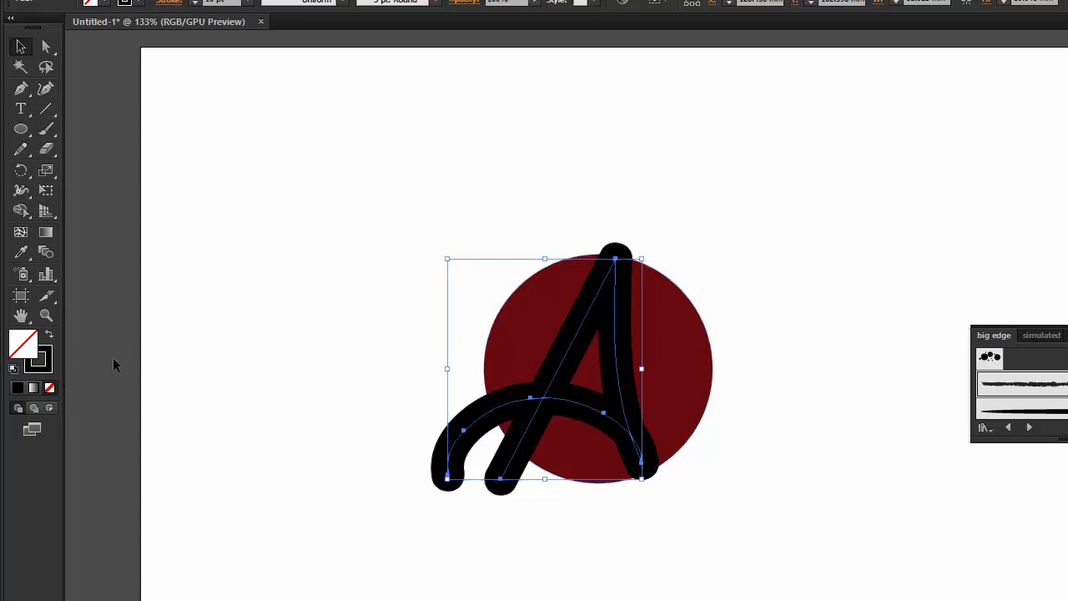
pyautogui.click(18, 387)
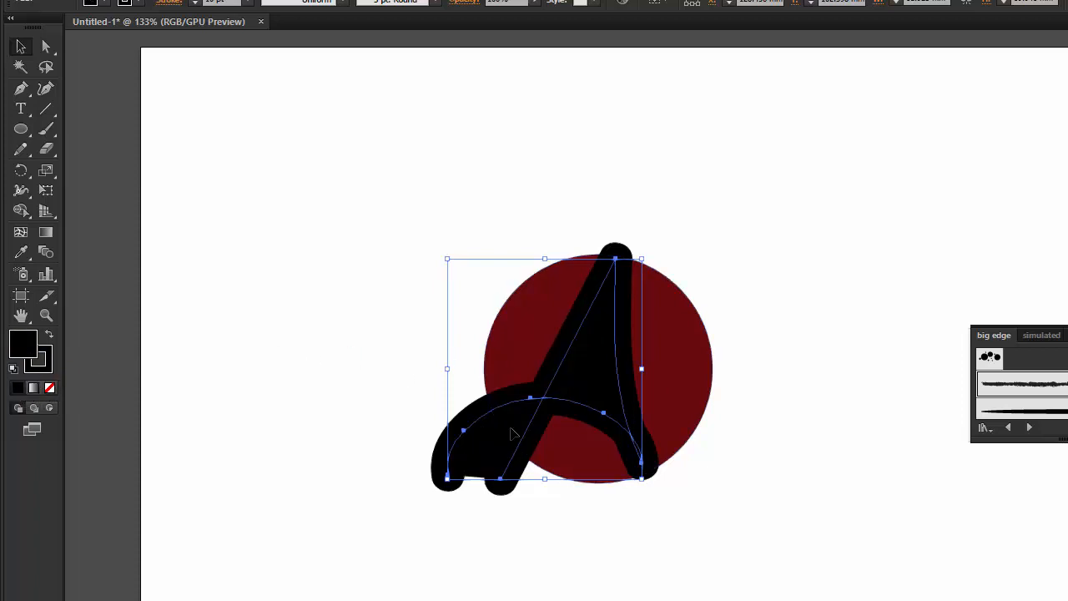
pyautogui.click(49, 387)
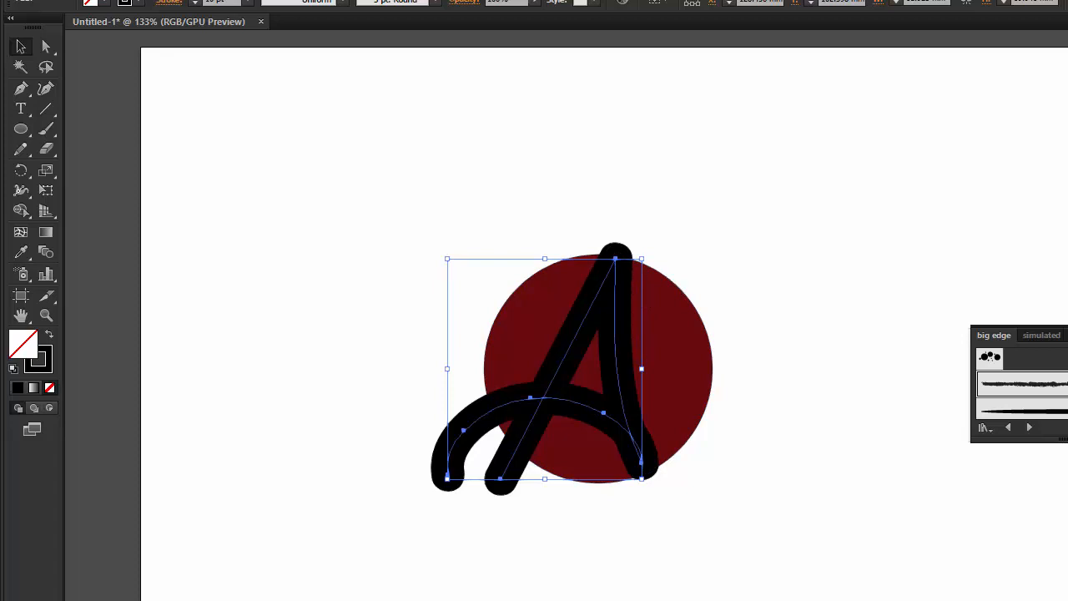
# Step: Expand the painted letter A's stroke into filled outlines and reselect the expanded letter
pyautogui.click(191, 167)
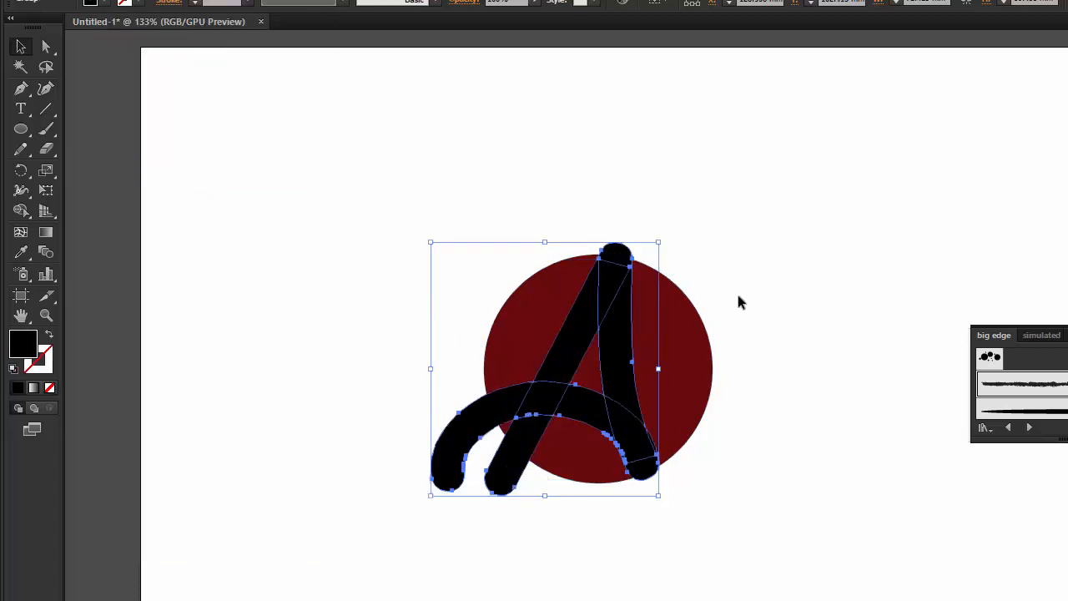
pyautogui.click(791, 294)
pyautogui.click(615, 327)
pyautogui.click(744, 236)
pyautogui.click(620, 266)
# Step: Select the expanded letter A together with the dark red circle and bring up the Pathfinder options
pyautogui.moveTo(345, 159); pyautogui.dragTo(754, 484)
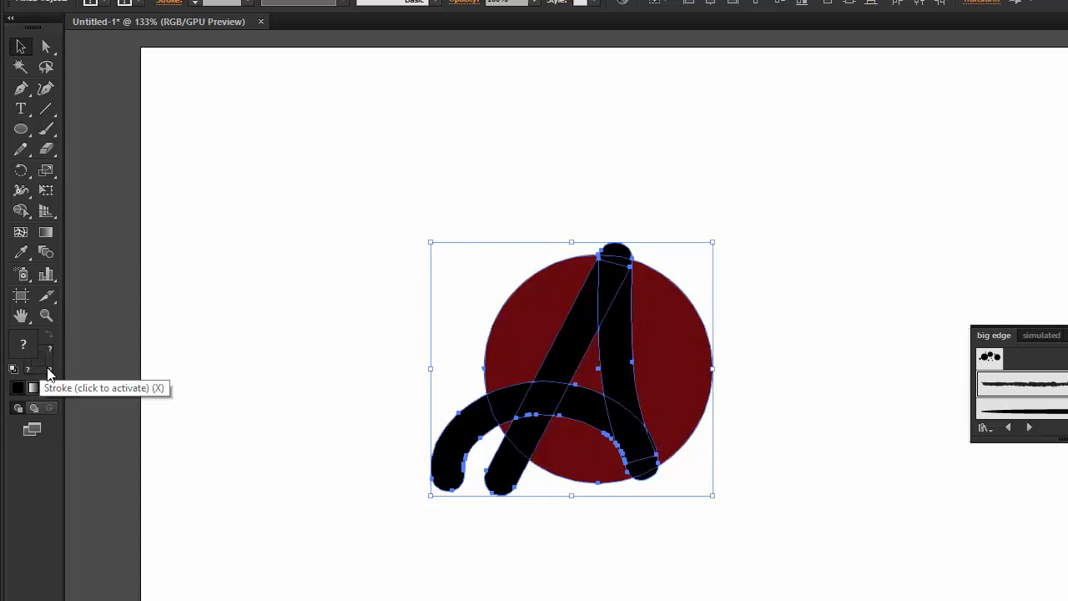
pyautogui.click(49, 367)
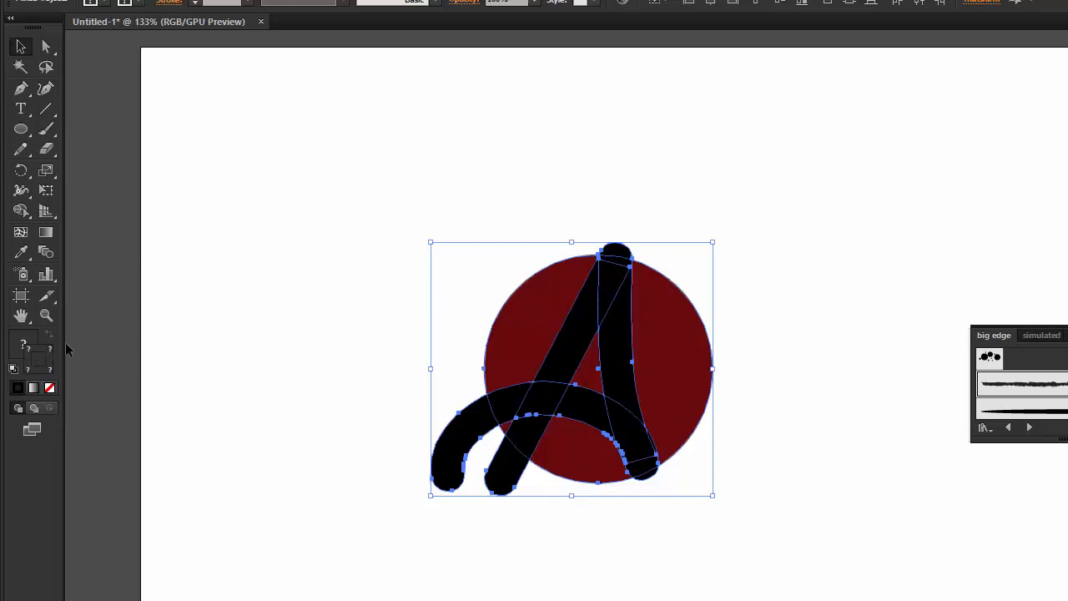
pyautogui.click(23, 344)
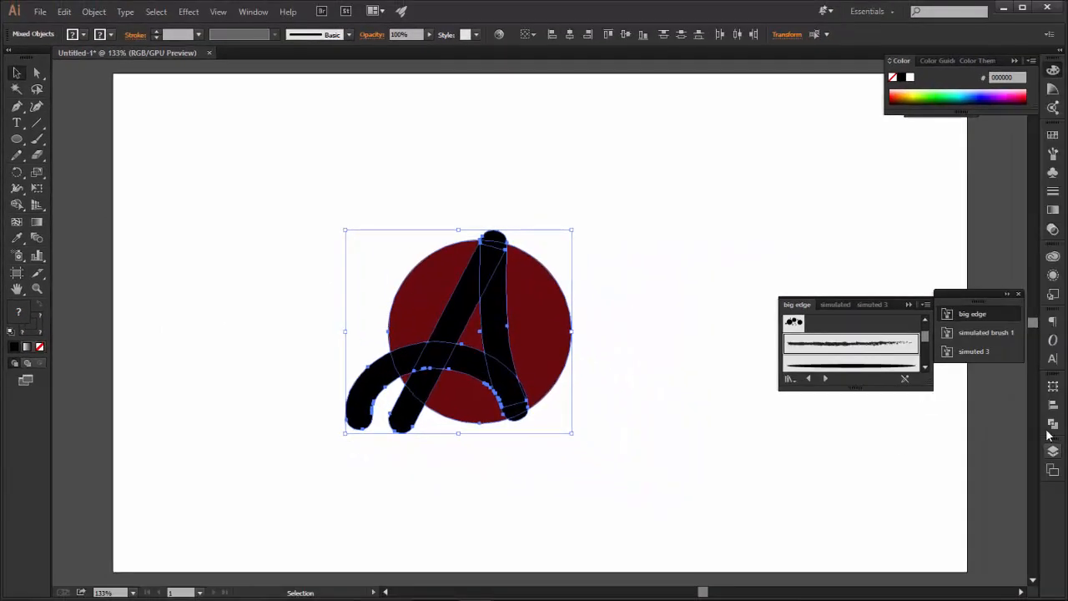
pyautogui.click(1053, 424)
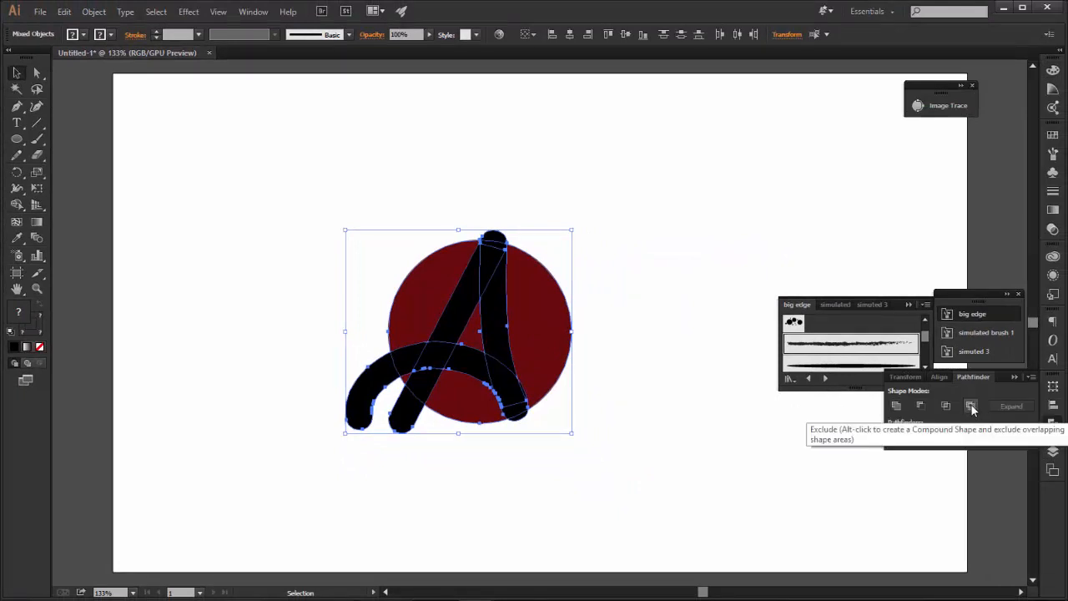
# Step: Try Exclude on the expanded letter A and the circle, view it deselected, and undo it
pyautogui.click(970, 405)
pyautogui.click(692, 261)
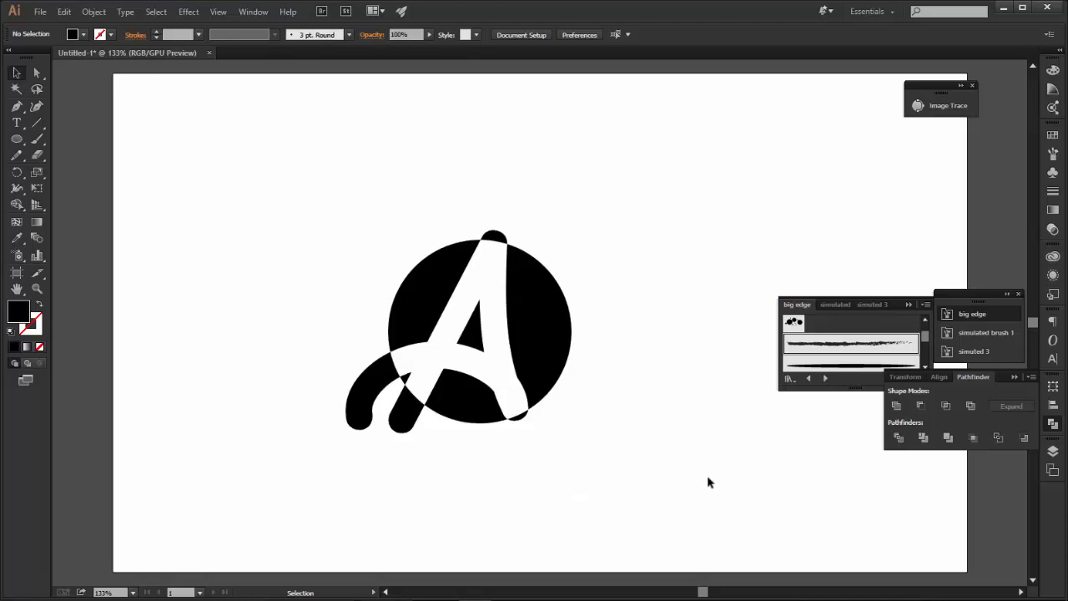
pyautogui.hotkey('ctrl', 'a')
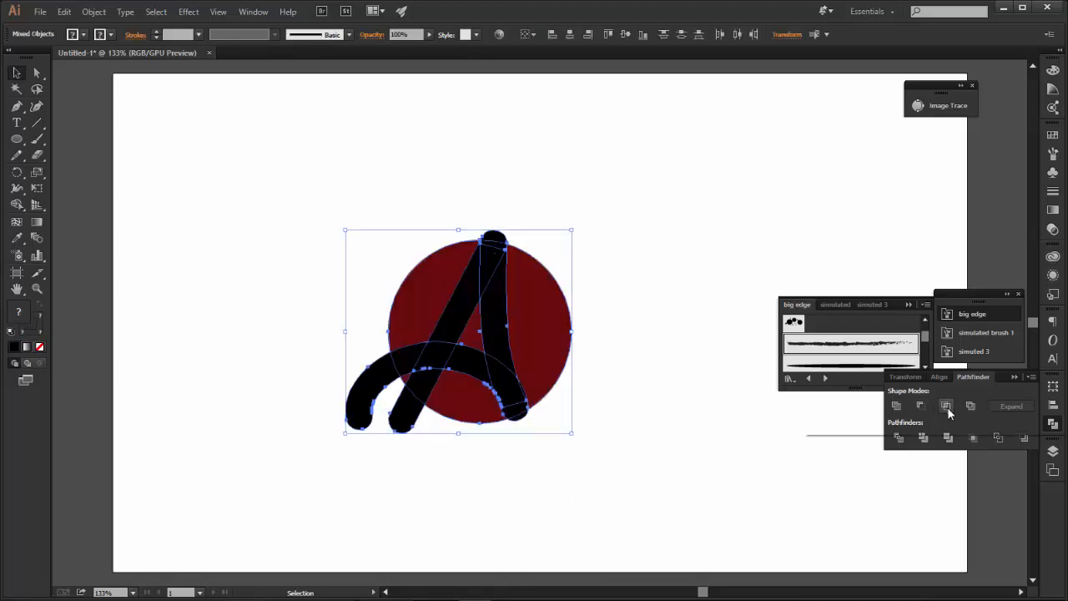
# Step: Try Intersect on the expanded letter A and the circle, check the shape deselected and selected, and undo it
pyautogui.click(948, 408)
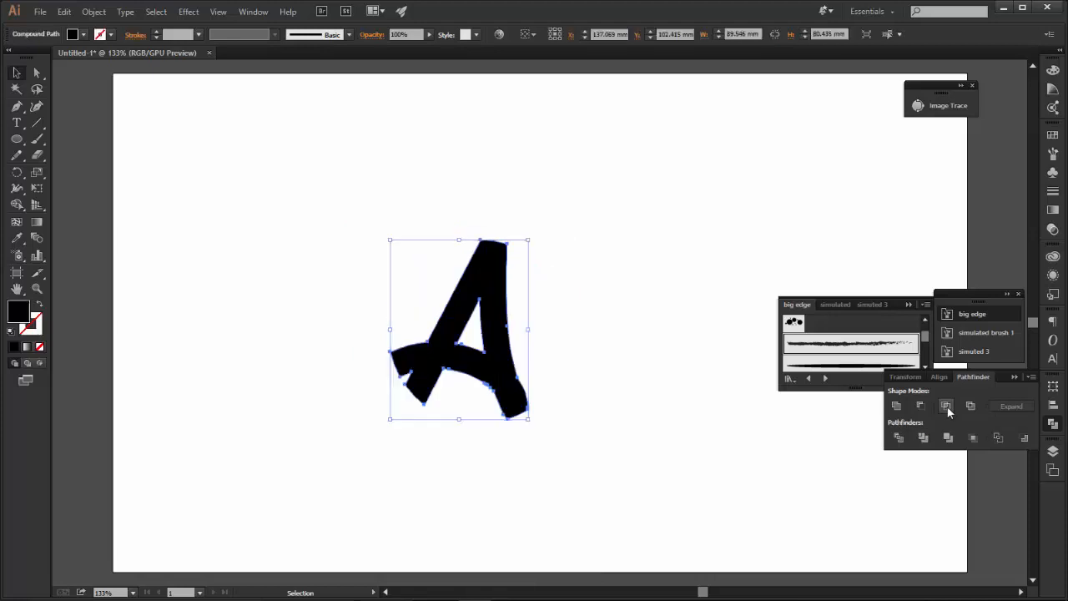
pyautogui.click(526, 314)
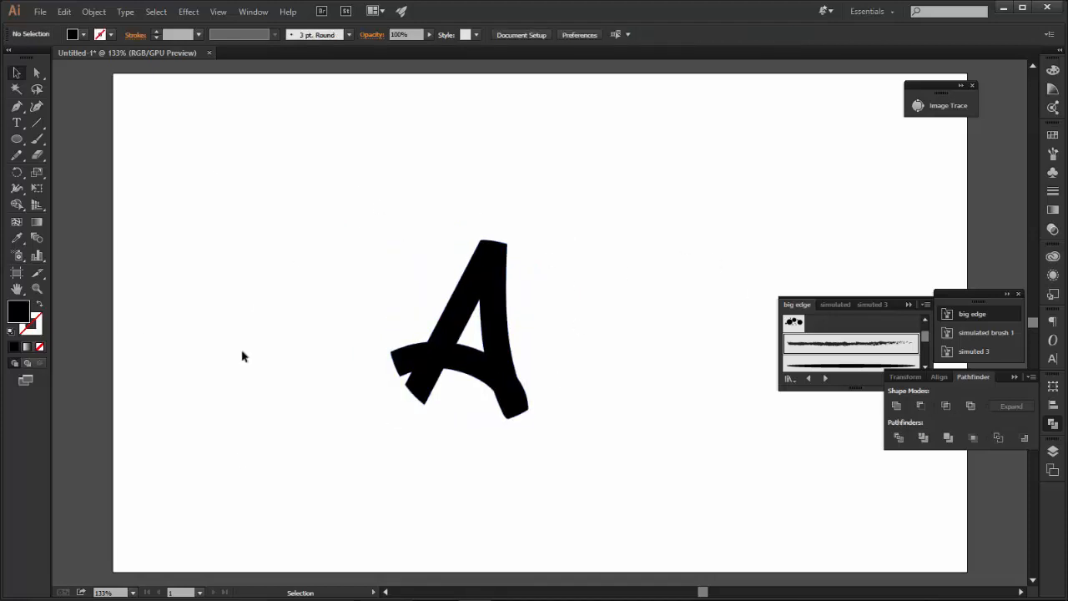
pyautogui.click(407, 368)
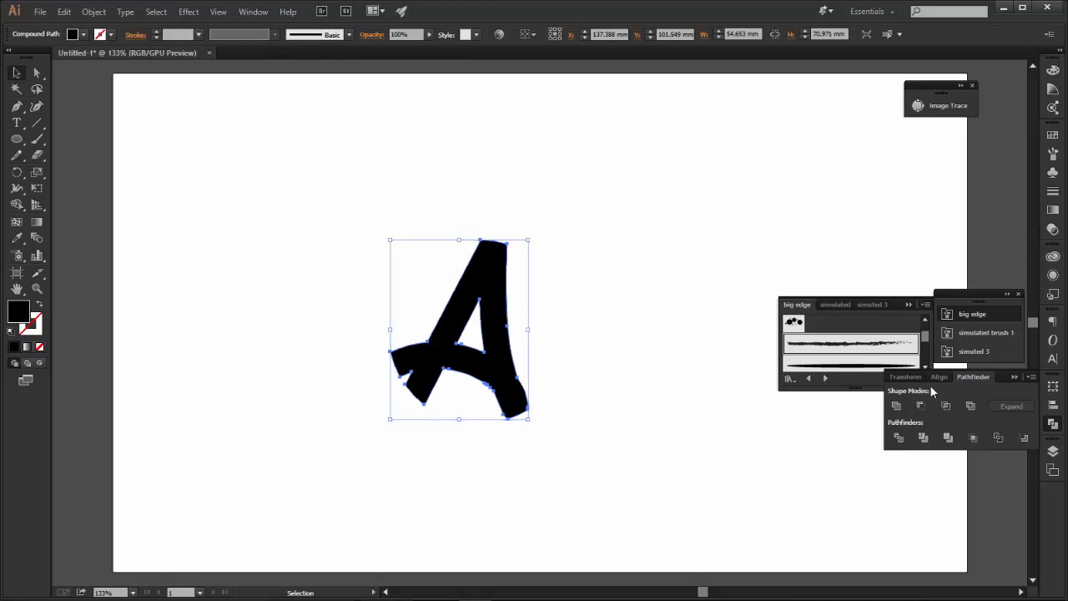
pyautogui.hotkey('ctrl', 'z')
pyautogui.hotkey('ctrl', 'z')
pyautogui.hotkey('ctrl', 'z')
# Step: Try Minus Front and Unite in turn on the expanded letter A and the circle, undoing each
pyautogui.click(922, 405)
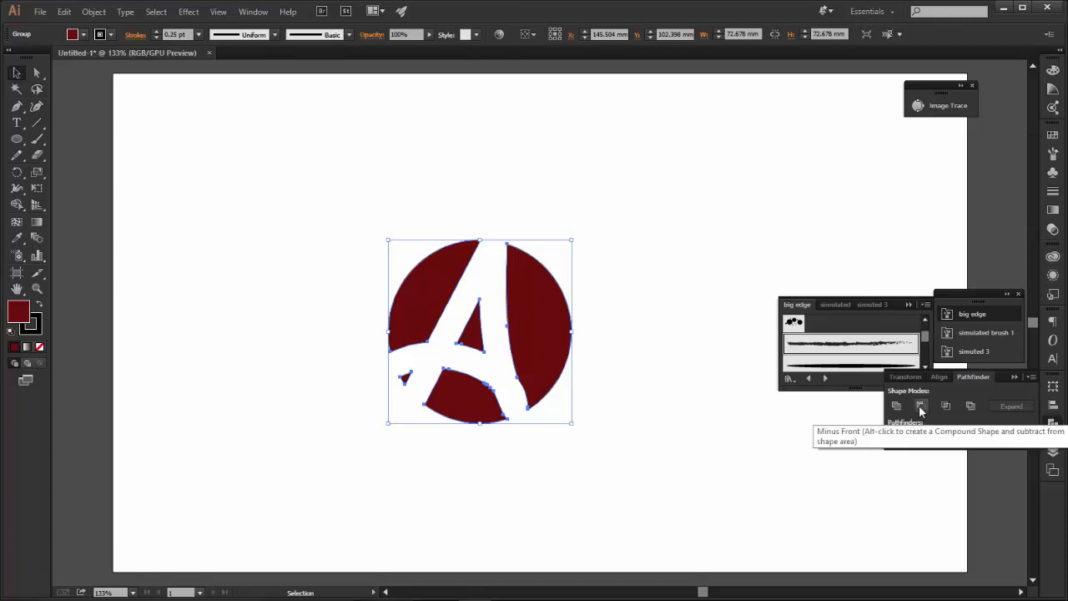
pyautogui.hotkey('ctrl', 'shift', 'z')
pyautogui.hotkey('ctrl', 'z')
pyautogui.click(896, 405)
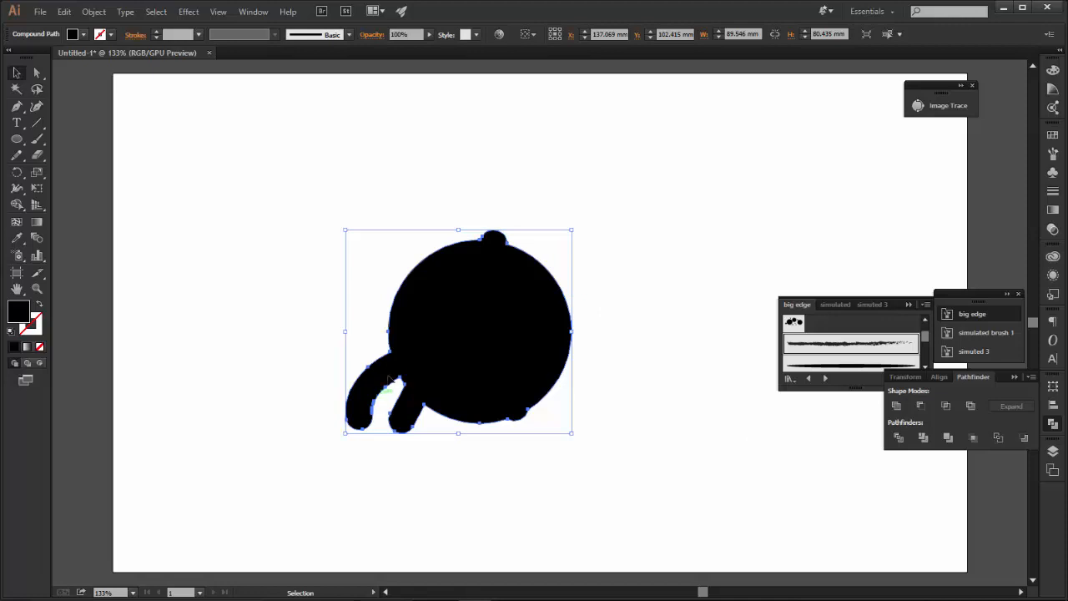
pyautogui.hotkey('ctrl', 'z')
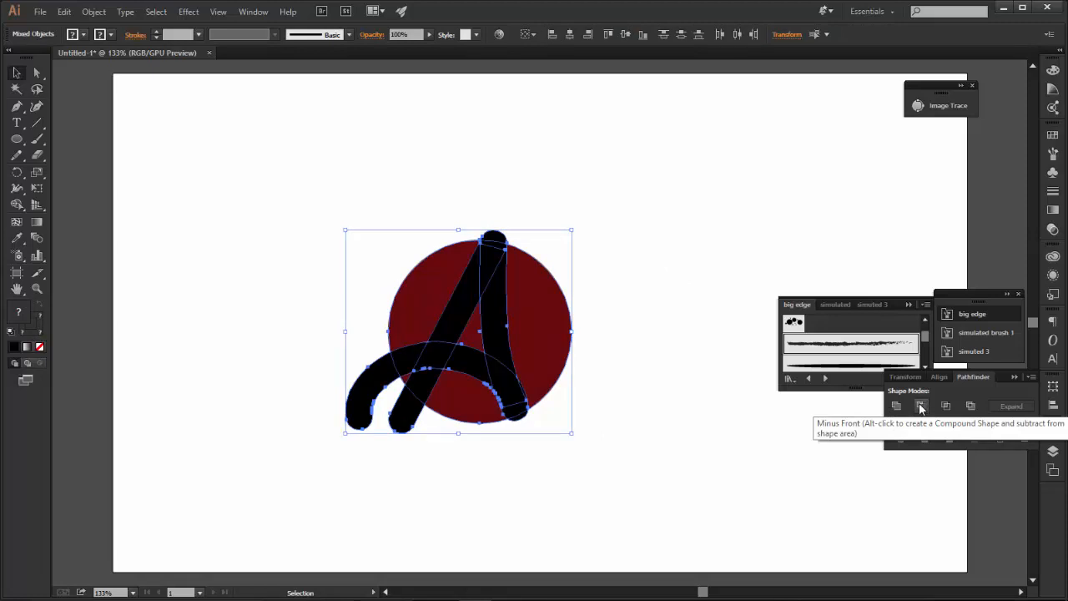
# Step: Apply Exclude once more to the letter and circle, view it deselected, and undo it
pyautogui.click(970, 407)
pyautogui.click(624, 459)
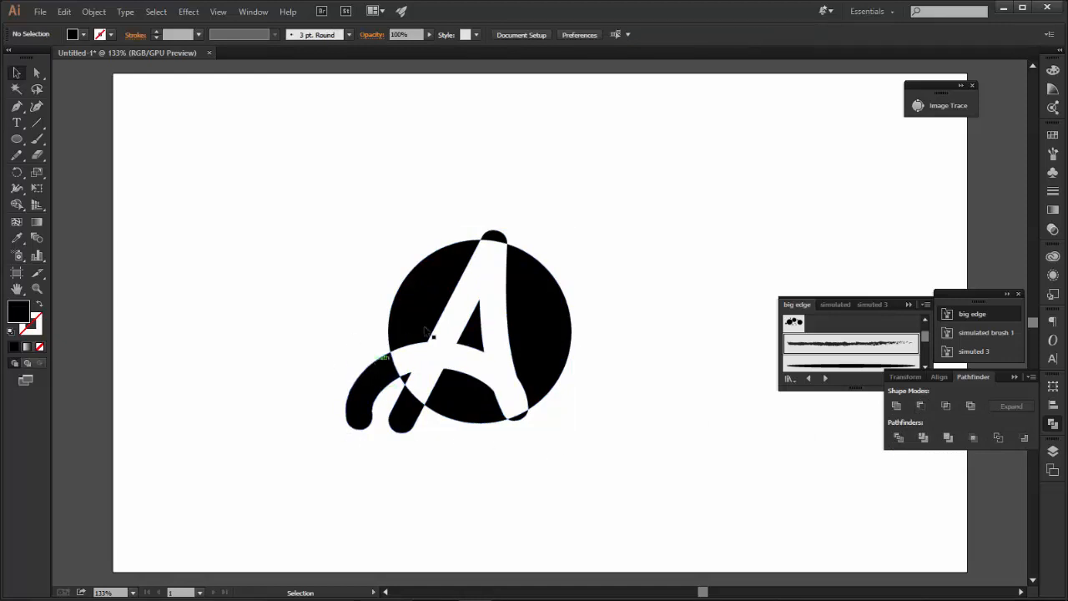
pyautogui.hotkey('ctrl', 'z')
# Step: Cut the expanded letter A out of the dark red circle with Minus Front and keep the emblem selected
pyautogui.click(921, 405)
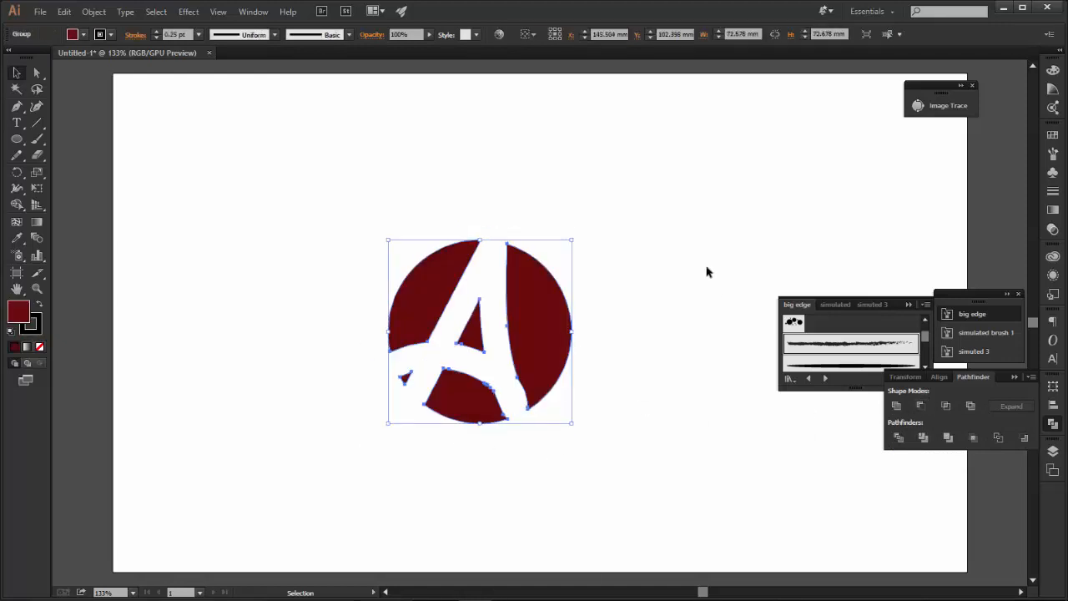
pyautogui.click(518, 380)
# Step: Move the cut-out emblem to about X 171 mm, Y 90 mm and enlarge it proportionally from its center to about 123 mm wide
pyautogui.moveTo(470, 333); pyautogui.dragTo(605, 300)
pyautogui.click(670, 269)
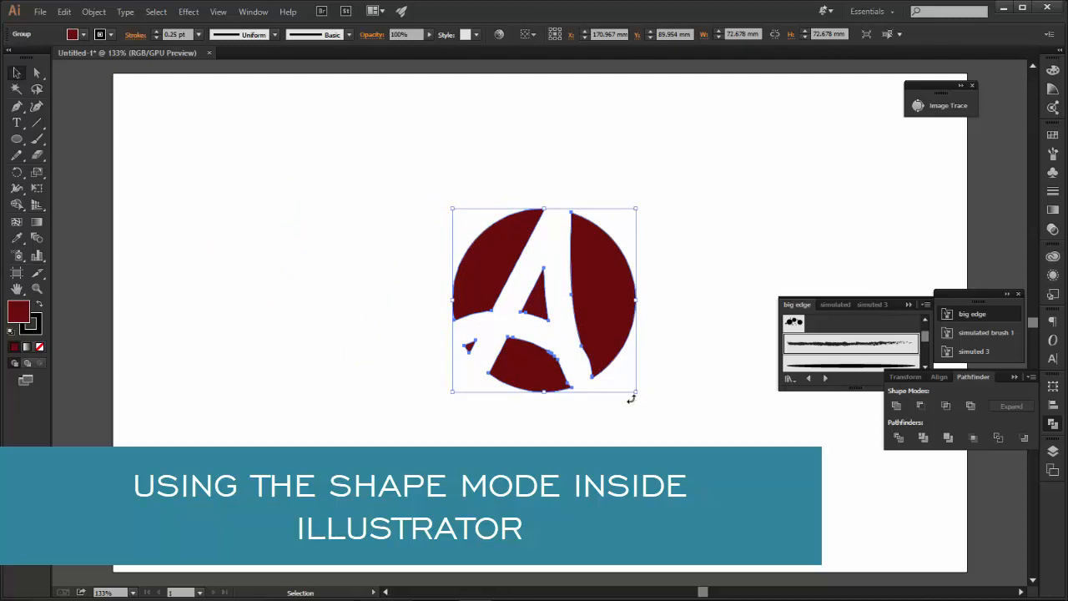
pyautogui.moveTo(635, 392); pyautogui.dragTo(699, 452)
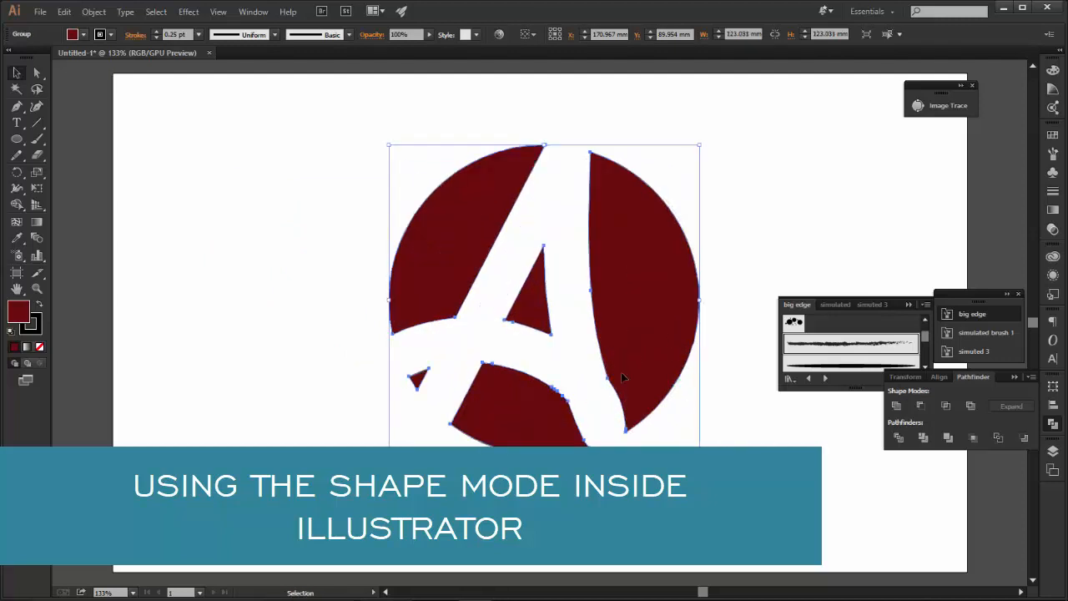